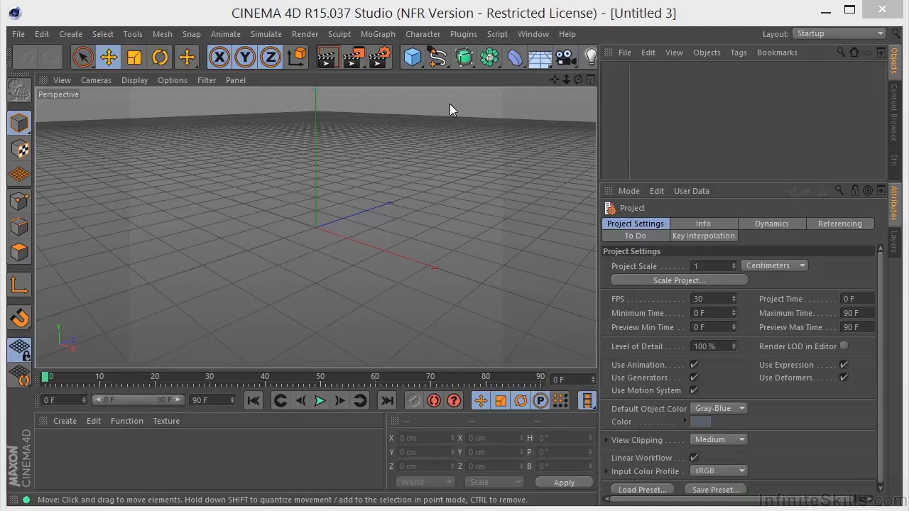
Add a Text spline reading 'Text' and preview it with Render View
{"action": "left_click", "coordinate": [439, 60]}
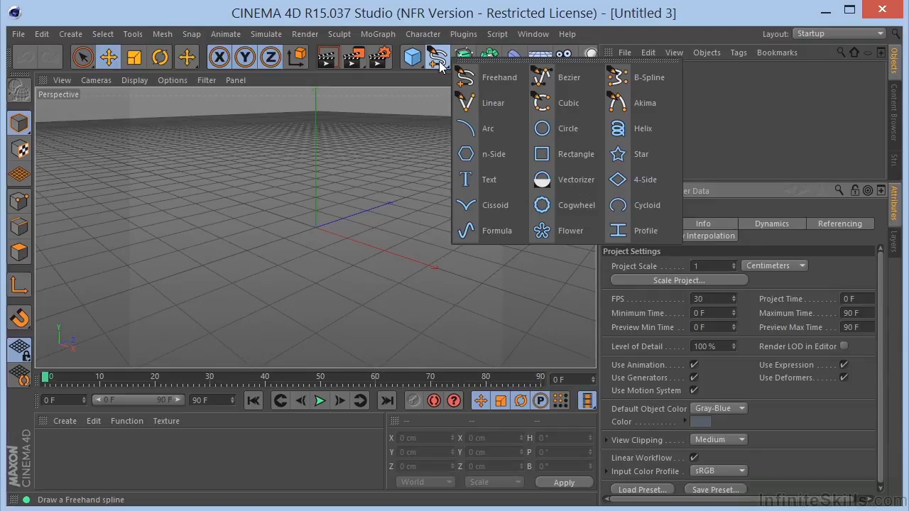
{"action": "left_click", "coordinate": [487, 179]}
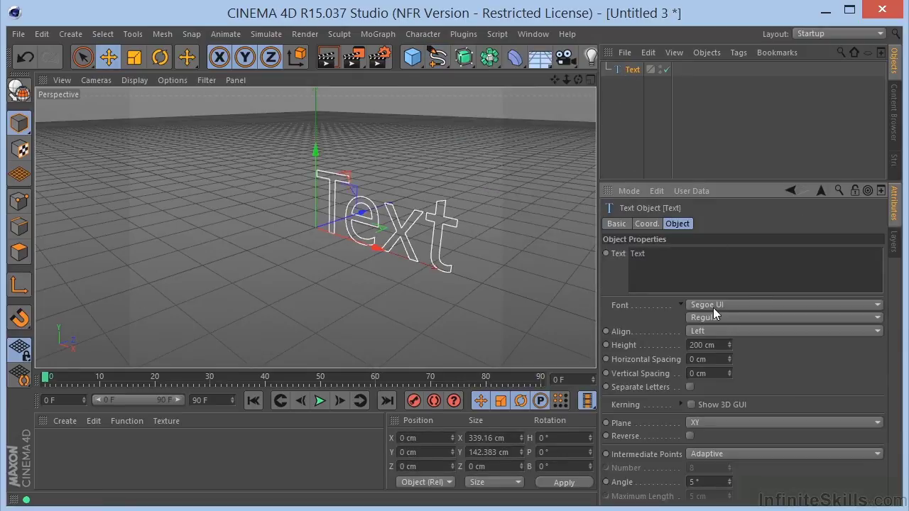
{"action": "left_click", "coordinate": [327, 59]}
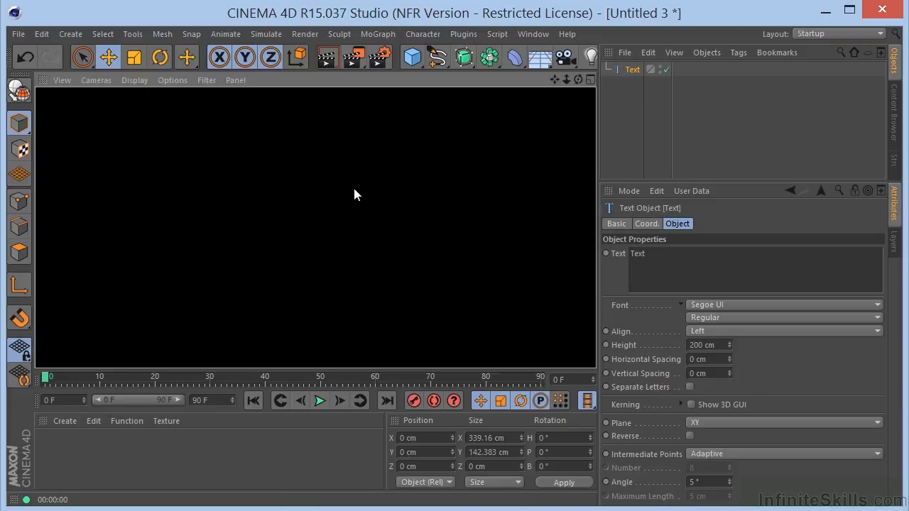
{"action": "left_click", "coordinate": [615, 69]}
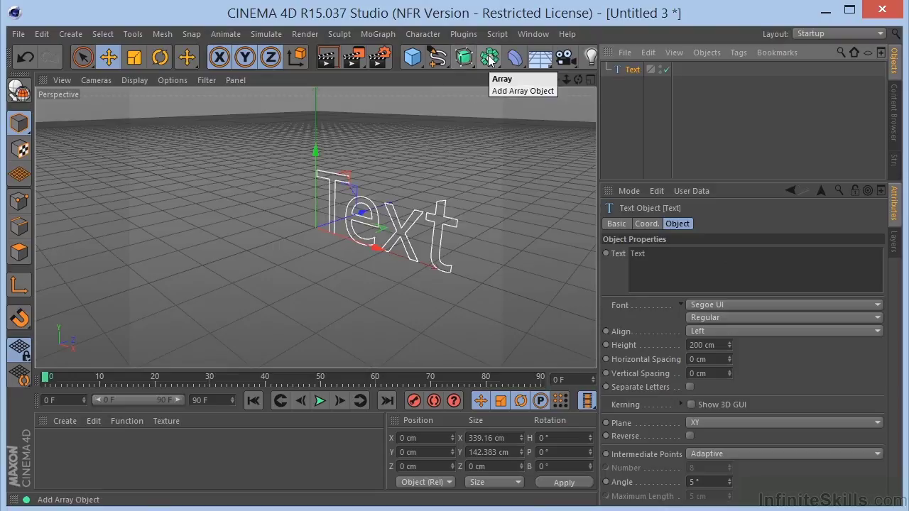
Extrude the Text spline into 3D and change its font to Ravie
{"action": "left_click_drag", "start_coordinate": [469, 63], "coordinate": [640, 72]}
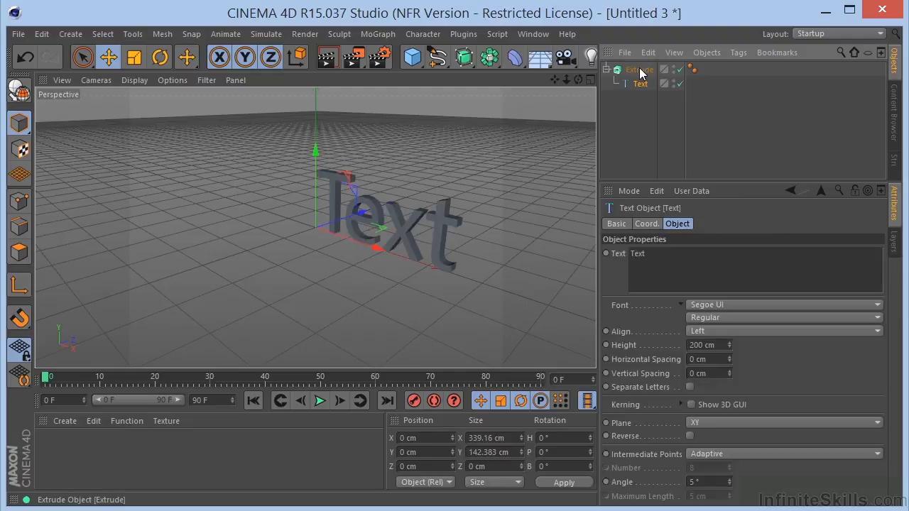
{"action": "left_click", "coordinate": [726, 306]}
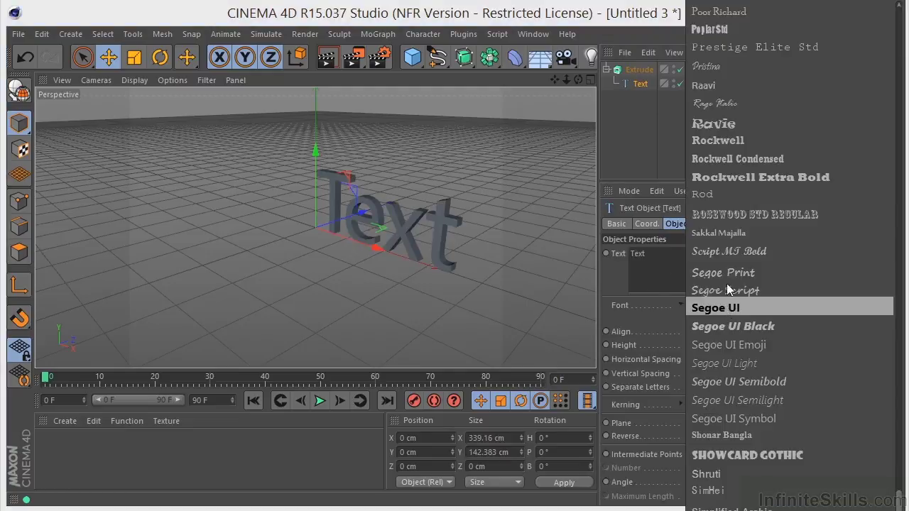
{"action": "left_click", "coordinate": [722, 125]}
{"action": "left_click_drag", "start_coordinate": [555, 80], "coordinate": [440, 78]}
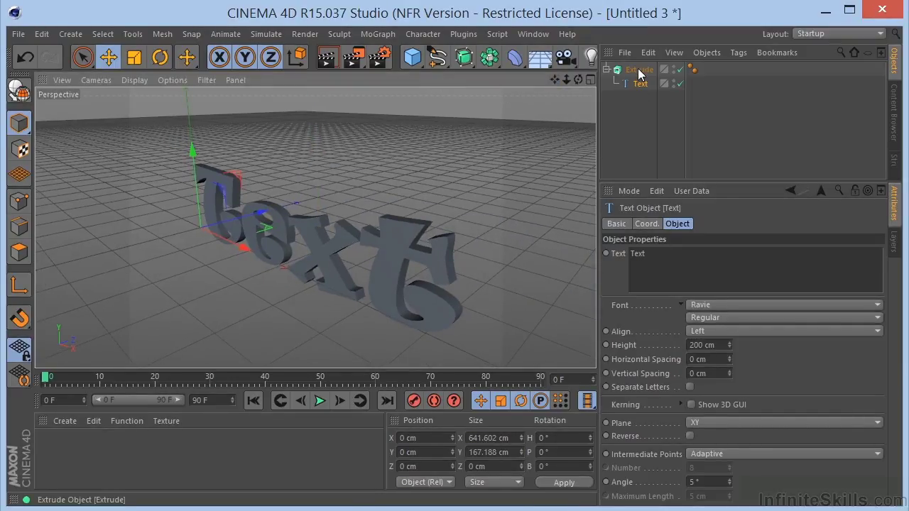
Give the Extrude a Fillet Cap start with a 4 cm radius and render a preview
{"action": "left_click", "coordinate": [640, 70]}
{"action": "left_click", "coordinate": [707, 223]}
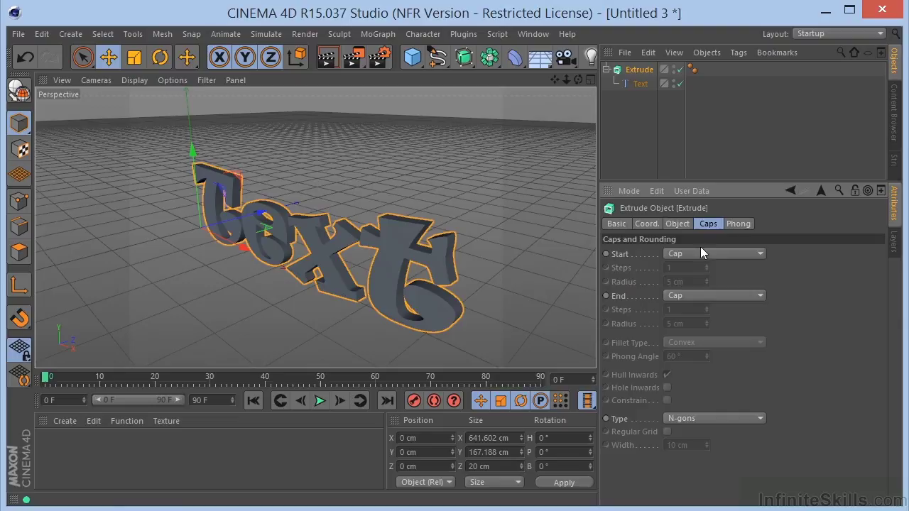
{"action": "left_click", "coordinate": [701, 253]}
{"action": "left_click", "coordinate": [701, 309]}
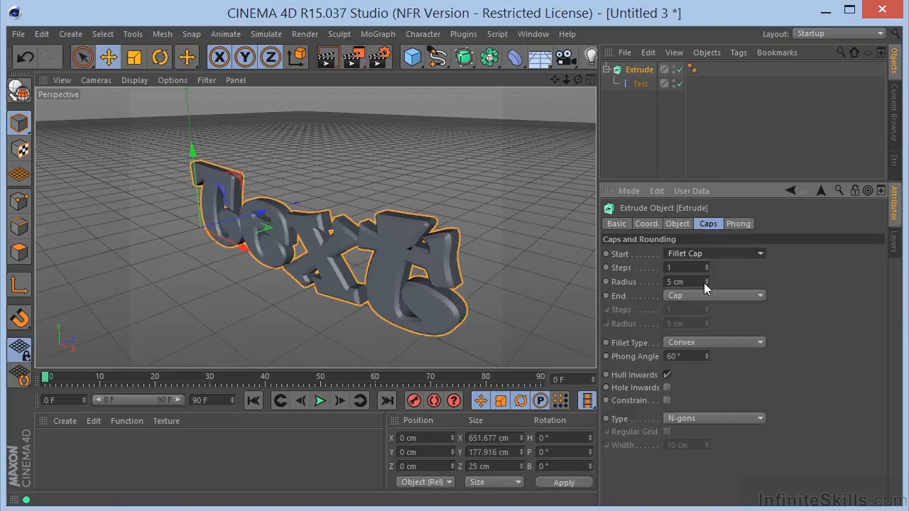
{"action": "left_click_drag", "start_coordinate": [704, 283], "coordinate": [662, 271]}
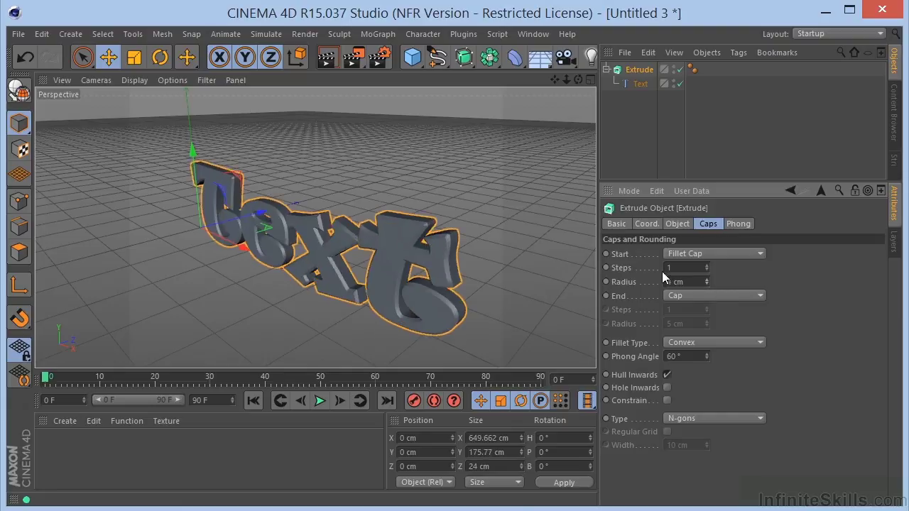
{"action": "left_click", "coordinate": [334, 60]}
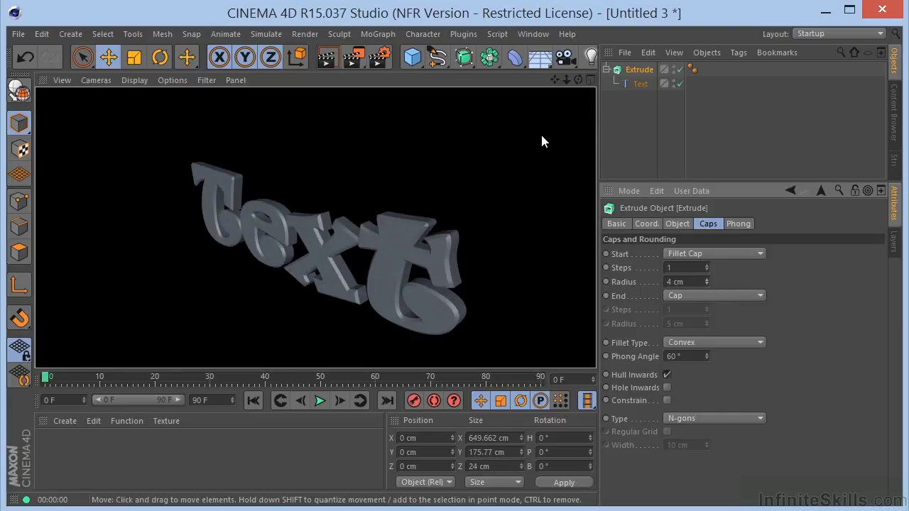
{"action": "left_click", "coordinate": [572, 78]}
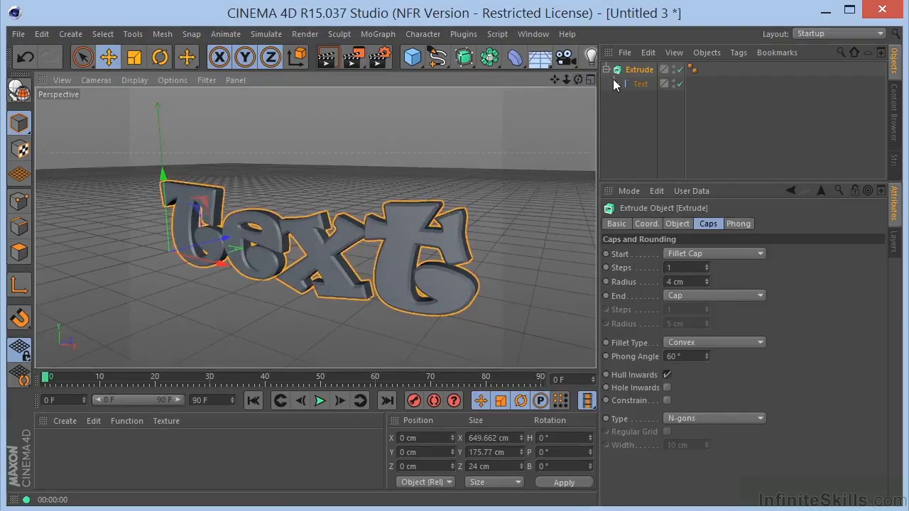
{"action": "left_click", "coordinate": [638, 84], "text": "shift"}
Replace the Extrude and Text with a MoText object using a Fillet Cap start
{"action": "key", "text": "Delete"}
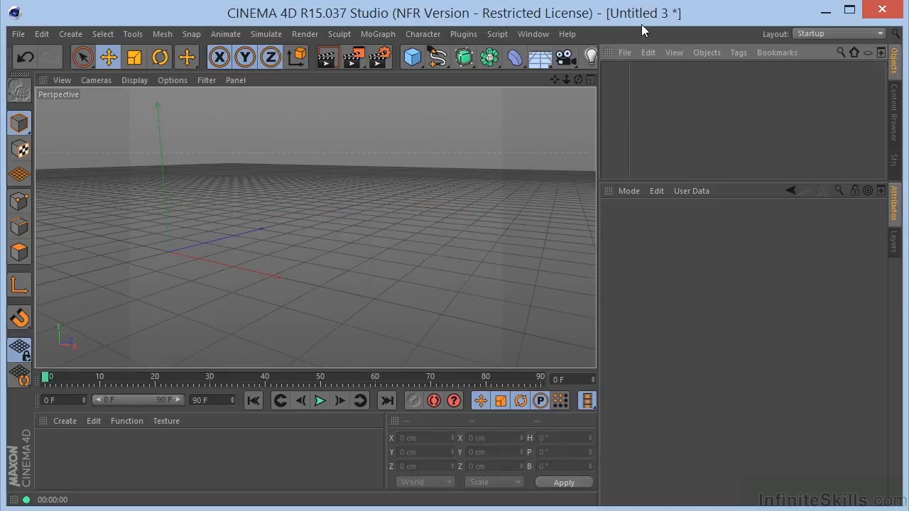
{"action": "left_click", "coordinate": [372, 35]}
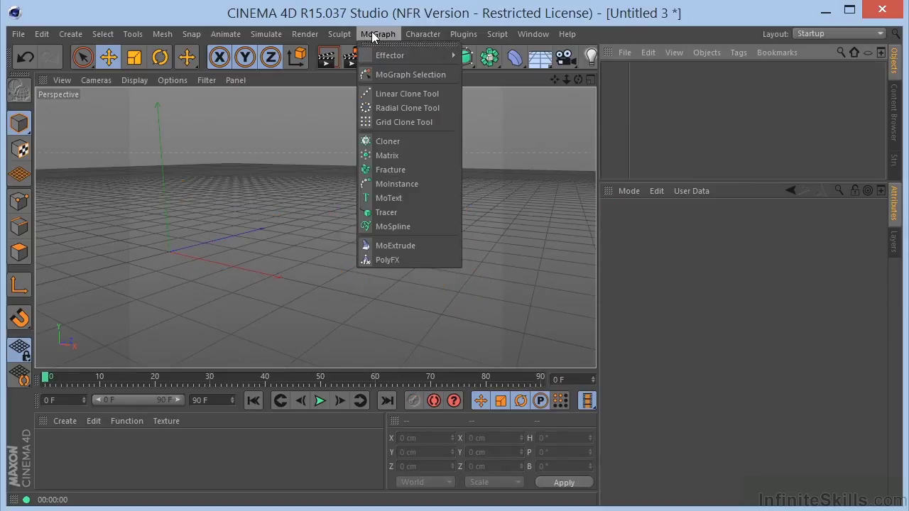
{"action": "left_click", "coordinate": [404, 199]}
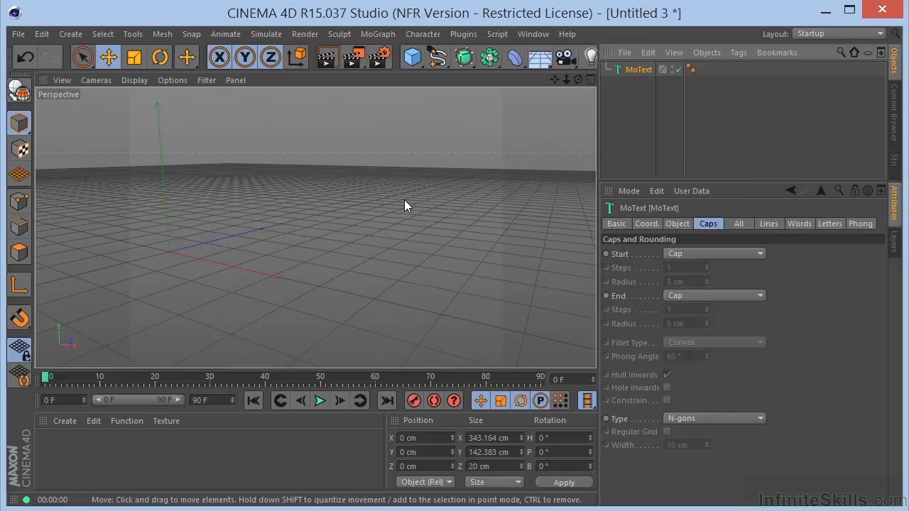
{"action": "left_click", "coordinate": [693, 256]}
{"action": "left_click", "coordinate": [692, 311]}
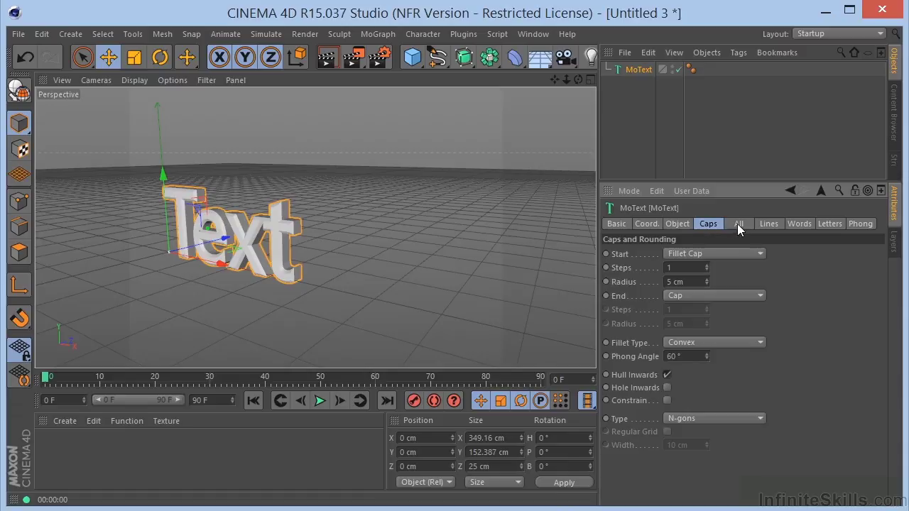
Change the MoText's text to '1.618'
{"action": "left_click", "coordinate": [671, 224]}
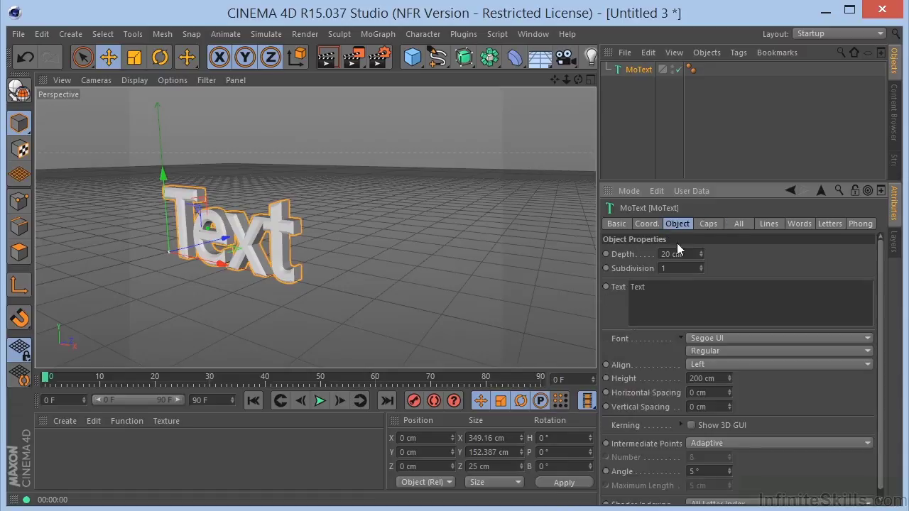
{"action": "left_click_drag", "start_coordinate": [648, 288], "coordinate": [622, 286]}
{"action": "type", "text": "1.618"}
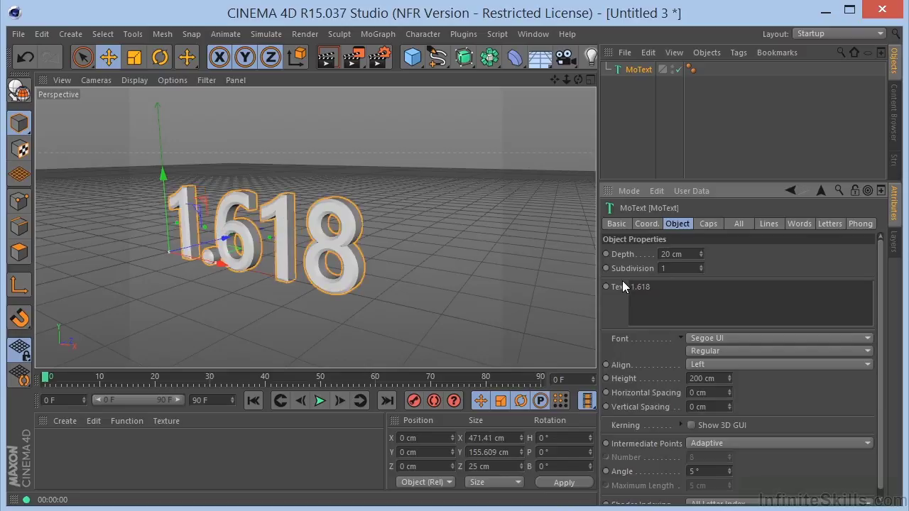
Set the MoText font to Ravie with 49 cm horizontal spacing, then preview the render
{"action": "left_click", "coordinate": [727, 339]}
{"action": "left_click", "coordinate": [736, 149]}
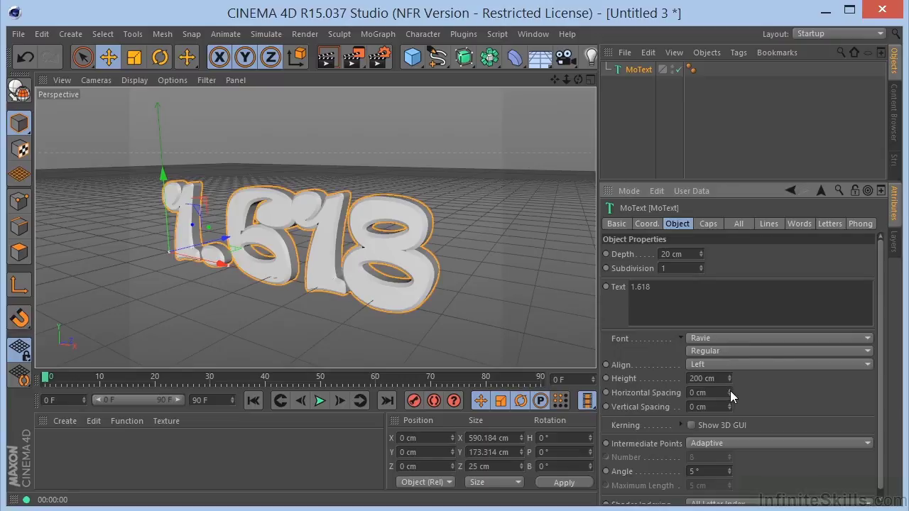
{"action": "left_click_drag", "start_coordinate": [730, 391], "coordinate": [711, 321]}
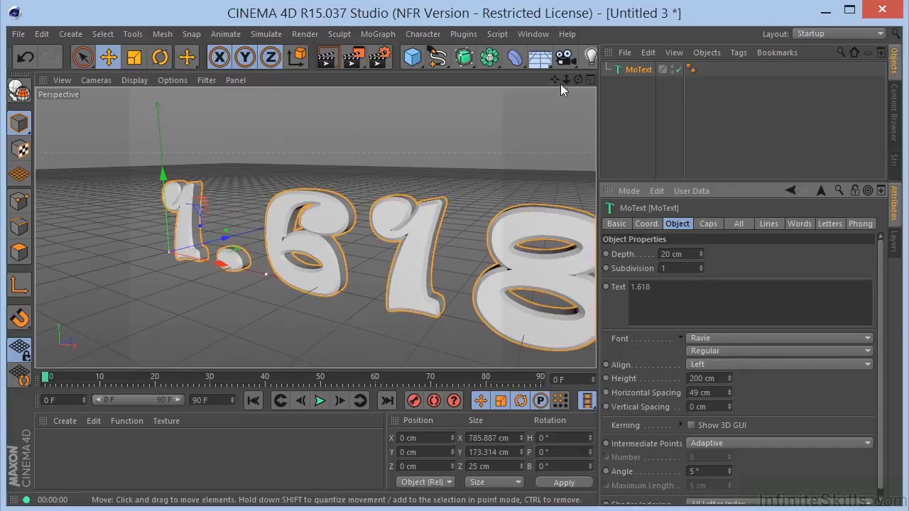
{"action": "left_click_drag", "start_coordinate": [561, 84], "coordinate": [496, 71]}
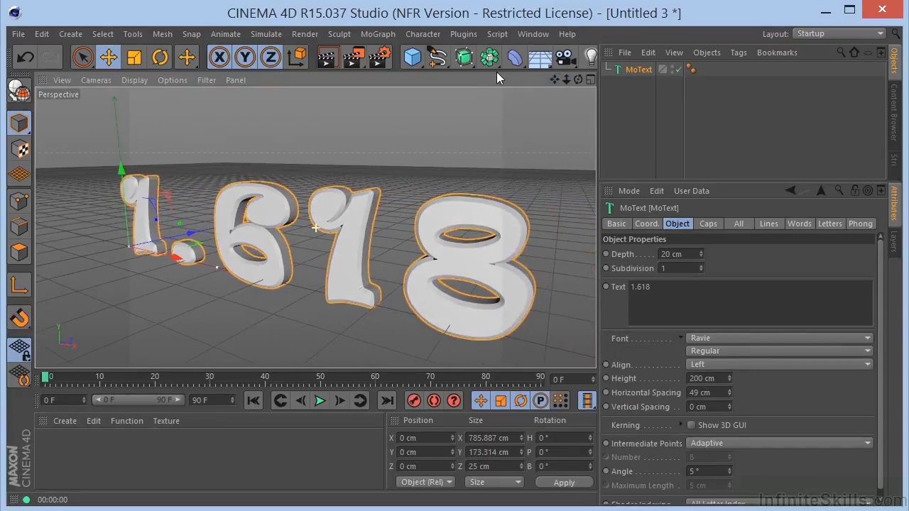
{"action": "left_click", "coordinate": [328, 58]}
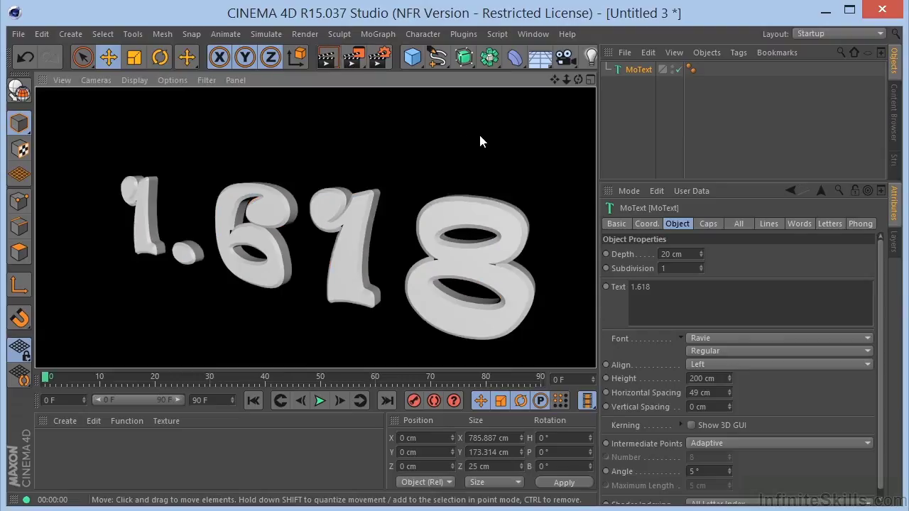
{"action": "left_click", "coordinate": [480, 137]}
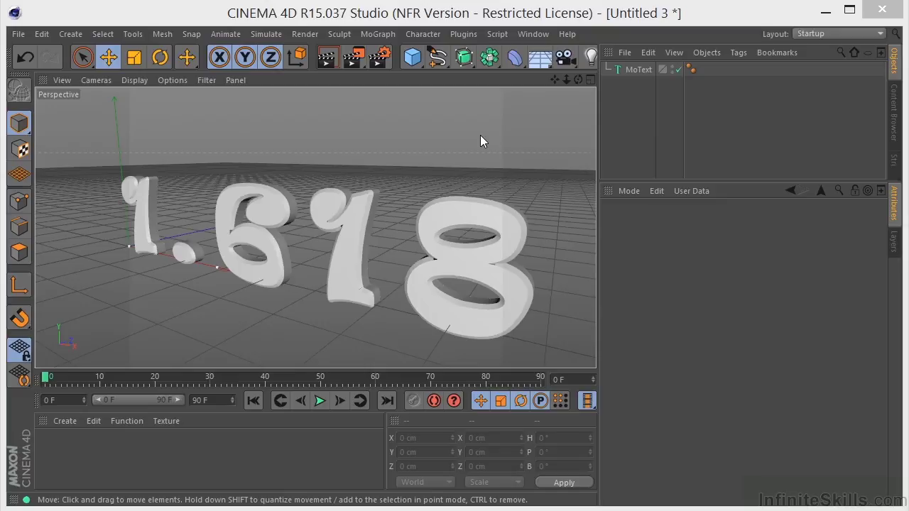
Add a camera and set the render output to 1280 × 720 pixels
{"action": "left_click", "coordinate": [569, 60]}
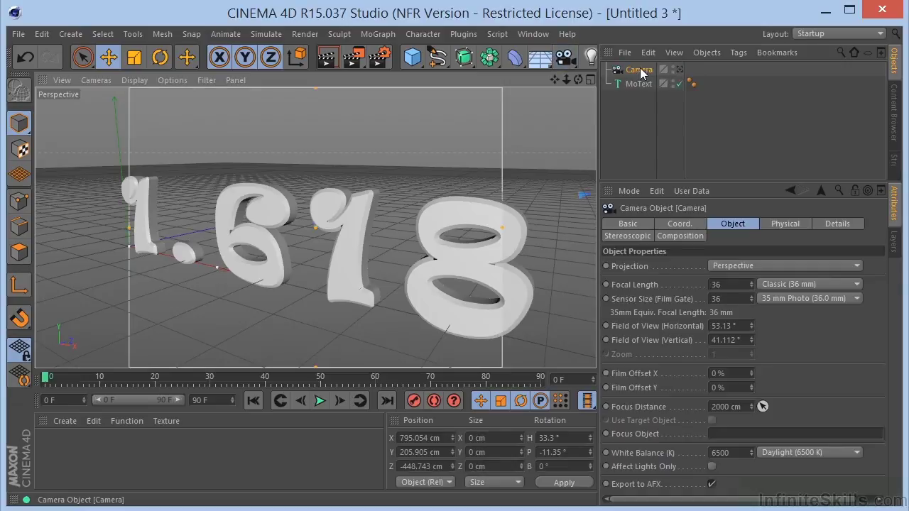
{"action": "left_click", "coordinate": [388, 59]}
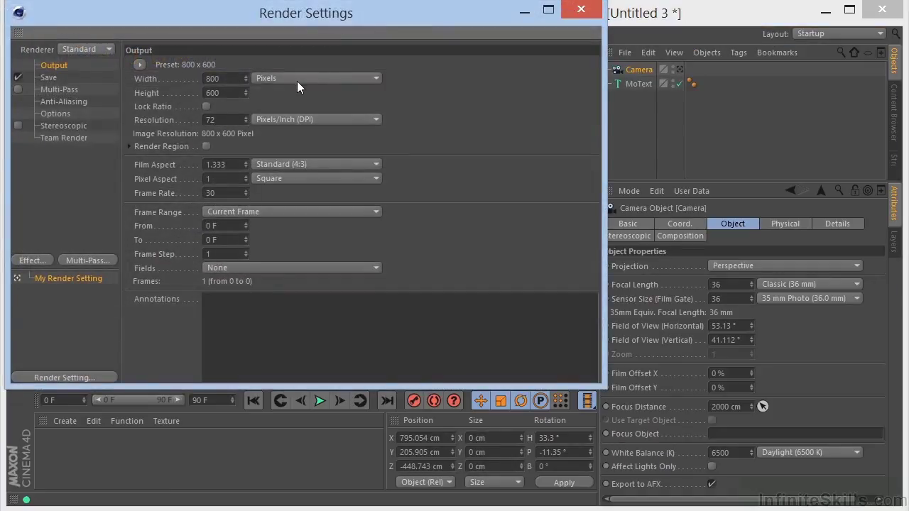
{"action": "left_click_drag", "start_coordinate": [228, 79], "coordinate": [209, 74]}
{"action": "type", "text": "1280"}
{"action": "key", "text": "Tab"}
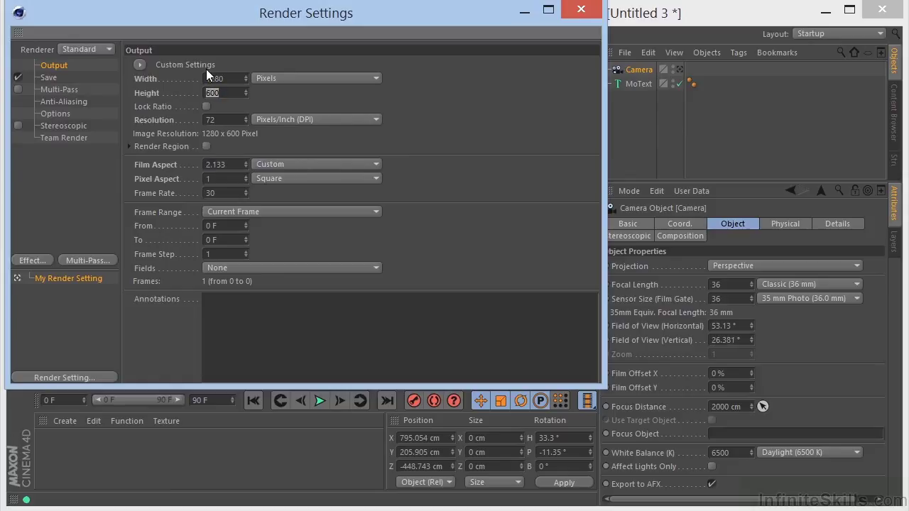
{"action": "type", "text": "720"}
{"action": "key", "text": "Tab"}
{"action": "left_click", "coordinate": [581, 9]}
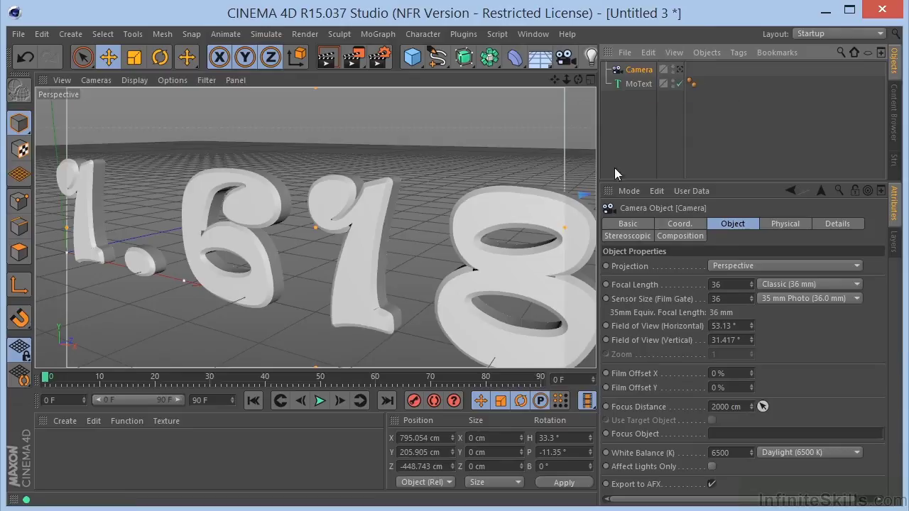
Zero the camera's X, Y, Z position and rotation values in its Coord. tab
{"action": "left_click", "coordinate": [679, 222]}
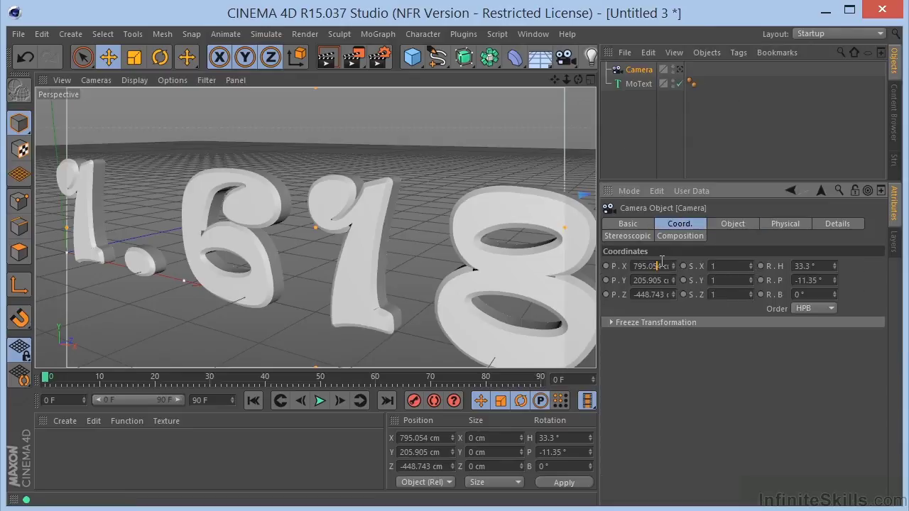
{"action": "double_click", "coordinate": [664, 266]}
{"action": "type", "text": "0"}
{"action": "key", "text": "Tab"}
{"action": "type", "text": "0"}
{"action": "key", "text": "Tab"}
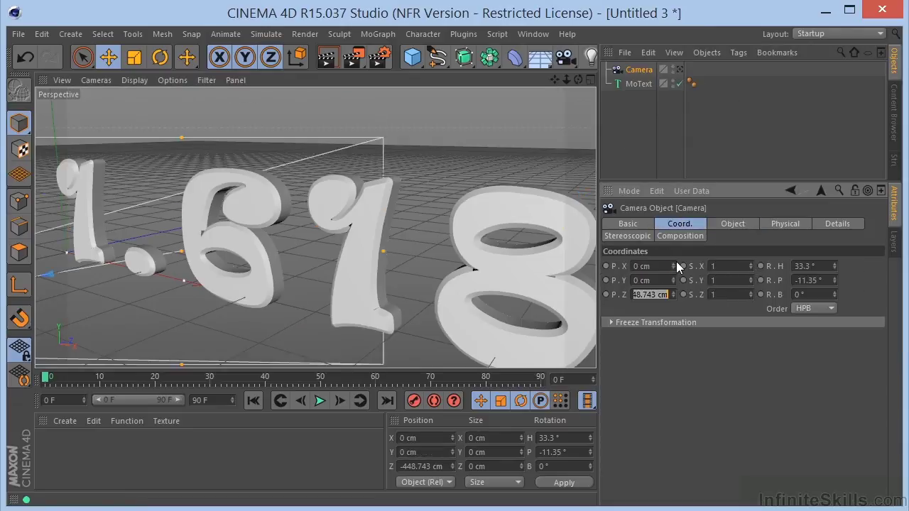
{"action": "type", "text": "0"}
{"action": "key", "text": "Tab"}
{"action": "key", "text": "Tab"}
{"action": "key", "text": "Tab"}
{"action": "key", "text": "Tab"}
{"action": "type", "text": "0"}
{"action": "key", "text": "Tab"}
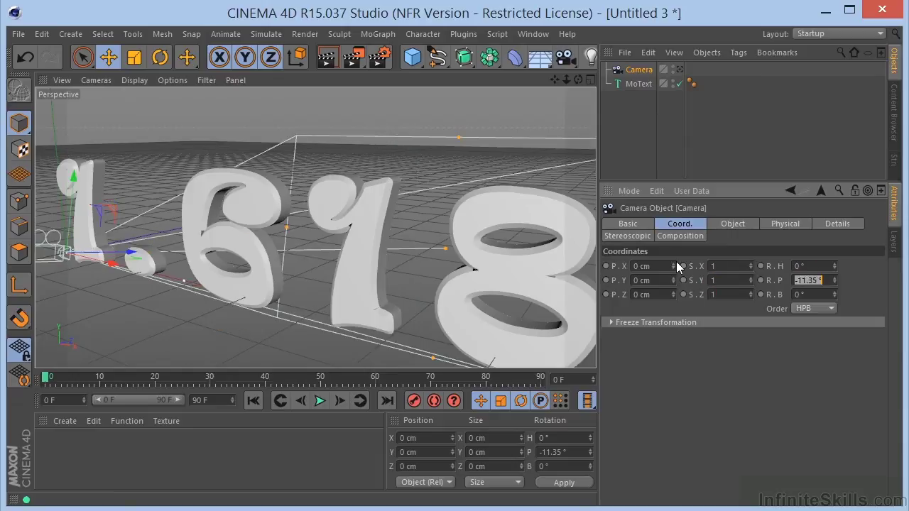
{"action": "type", "text": "0"}
{"action": "key", "text": "Tab"}
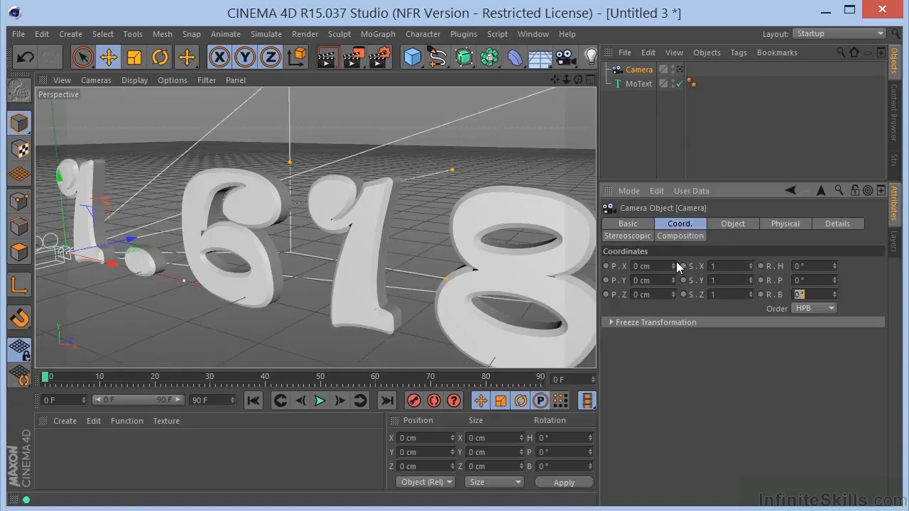
Look through the camera and dolly, pan and orbit to frame the 1.618 text
{"action": "left_click", "coordinate": [680, 69]}
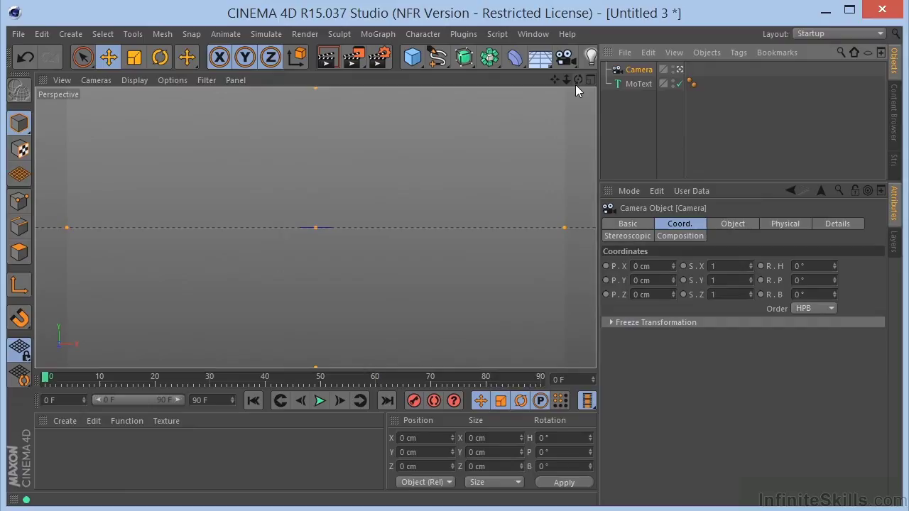
{"action": "left_click_drag", "start_coordinate": [571, 83], "coordinate": [410, 171]}
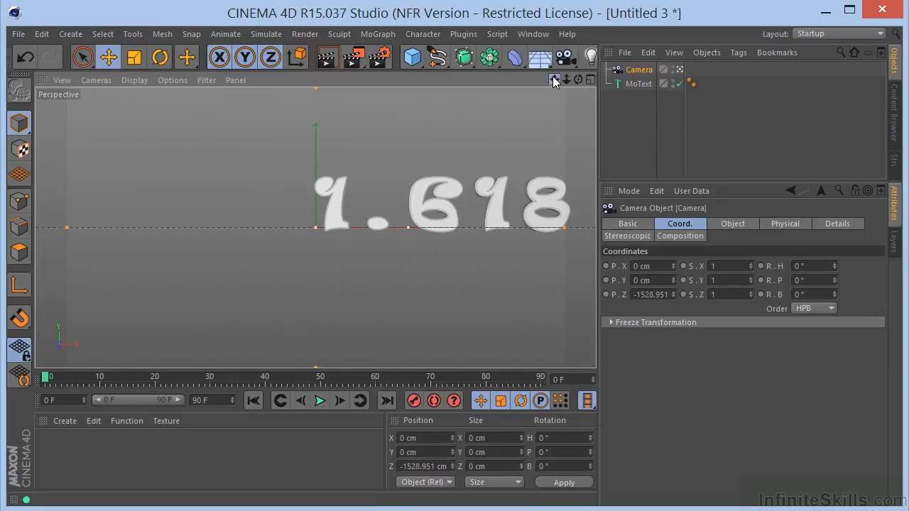
{"action": "left_click_drag", "start_coordinate": [555, 80], "coordinate": [408, 107]}
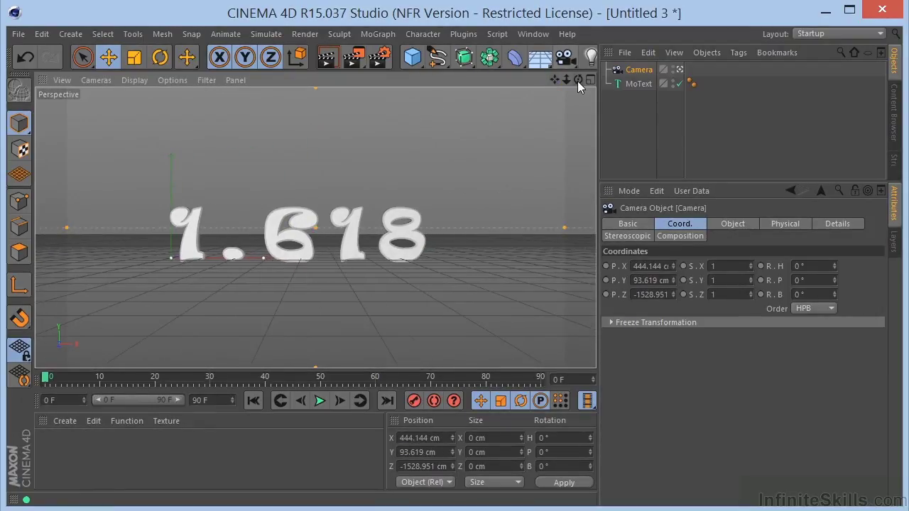
{"action": "mouse_move", "coordinate": [577, 80]}
{"action": "left_mouse_down"}
{"action": "mouse_move", "coordinate": [567, 82]}
{"action": "mouse_move", "coordinate": [574, 76]}
{"action": "left_mouse_up"}
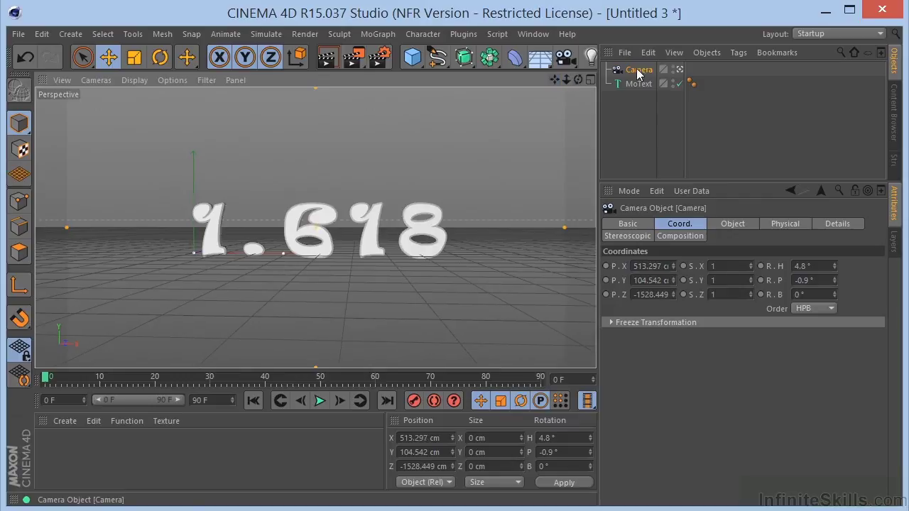
Exit the camera view, then zoom out and orbit to show the camera and its frame
{"action": "left_click", "coordinate": [680, 69]}
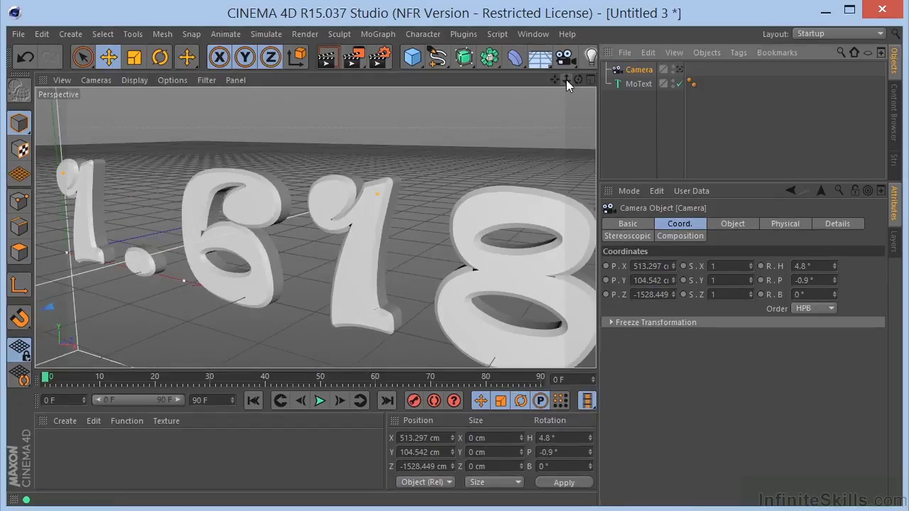
{"action": "left_click_drag", "start_coordinate": [566, 80], "coordinate": [422, 216]}
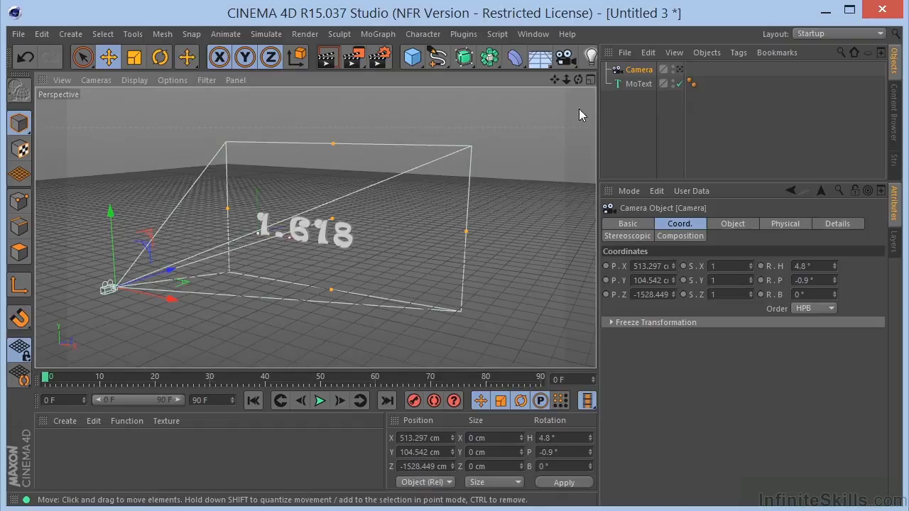
{"action": "mouse_move", "coordinate": [577, 79]}
{"action": "left_mouse_down"}
{"action": "mouse_move", "coordinate": [544, 118]}
{"action": "mouse_move", "coordinate": [488, 143]}
{"action": "mouse_move", "coordinate": [558, 108]}
{"action": "mouse_move", "coordinate": [579, 76]}
{"action": "mouse_move", "coordinate": [568, 88]}
{"action": "left_mouse_up"}
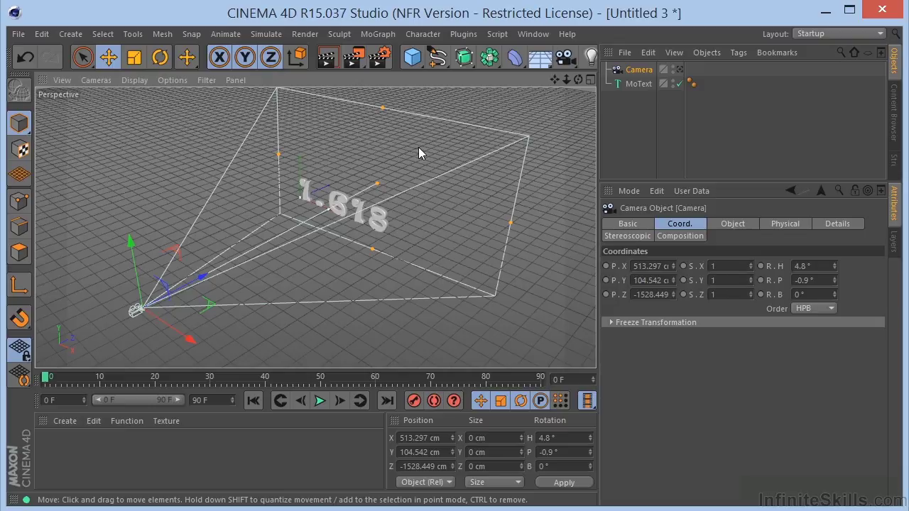
Add a Plain effector to the 1.618 MoText and toggle it off and on to compare
{"action": "left_click", "coordinate": [636, 84]}
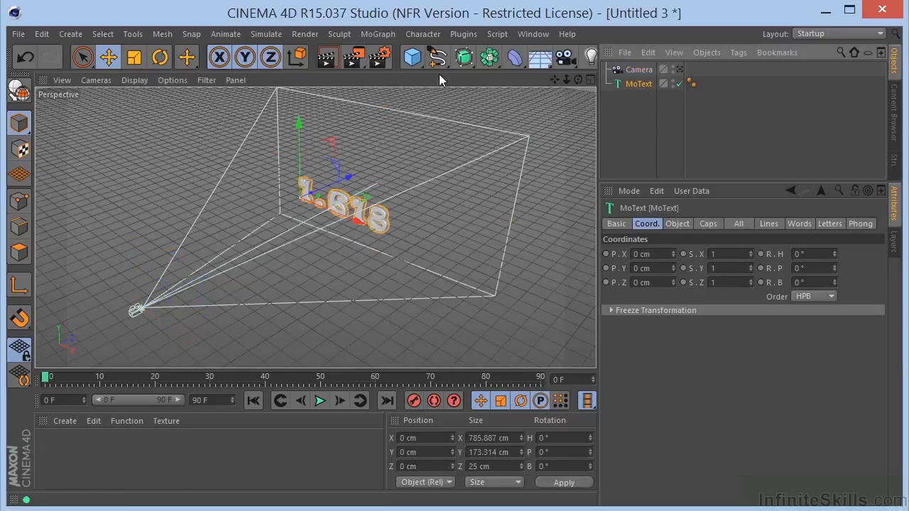
{"action": "left_click", "coordinate": [377, 34]}
{"action": "mouse_move", "coordinate": [387, 55]}
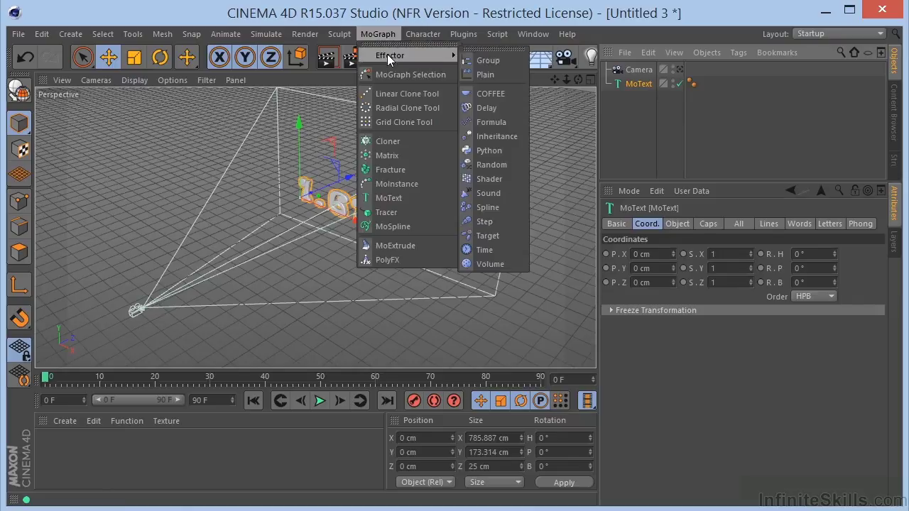
{"action": "left_click", "coordinate": [495, 71]}
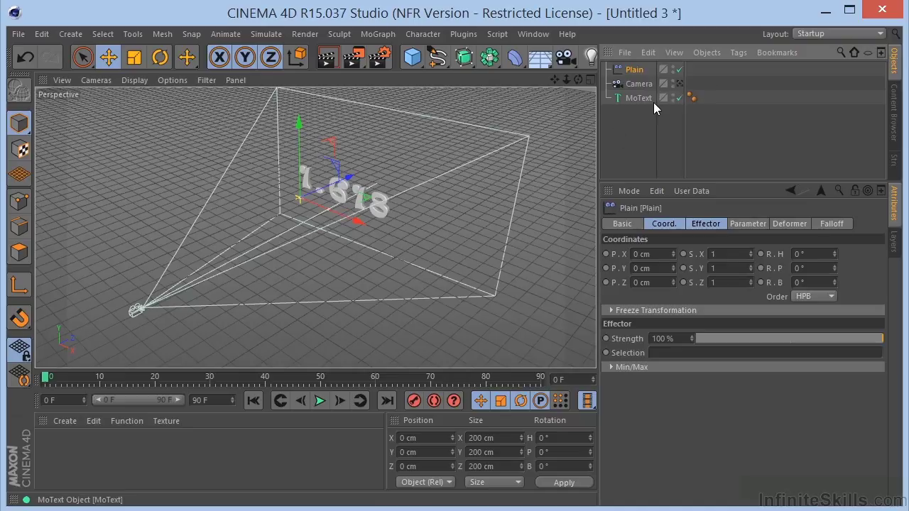
{"action": "left_click", "coordinate": [680, 69]}
{"action": "left_click", "coordinate": [680, 70]}
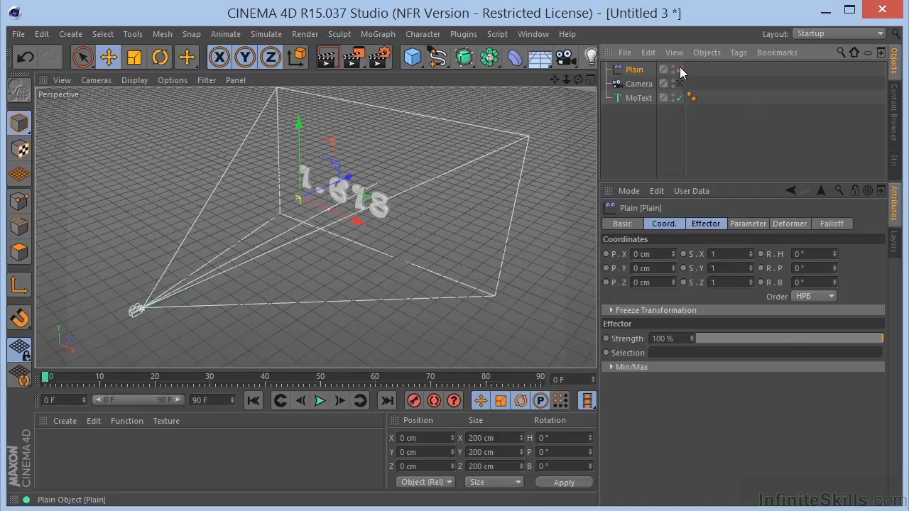
{"action": "left_click", "coordinate": [680, 70]}
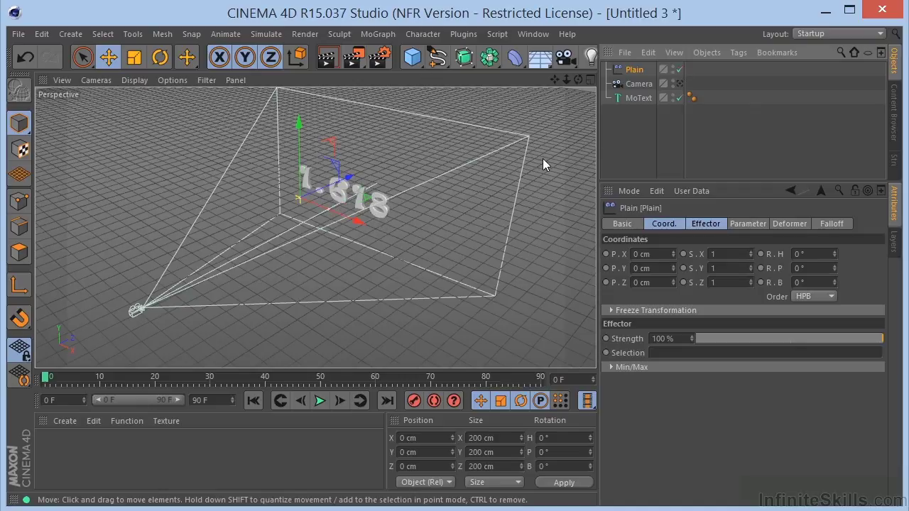
Undo the last change and give the Plain effector a Linear falloff shape
{"action": "key", "text": "ctrl+z"}
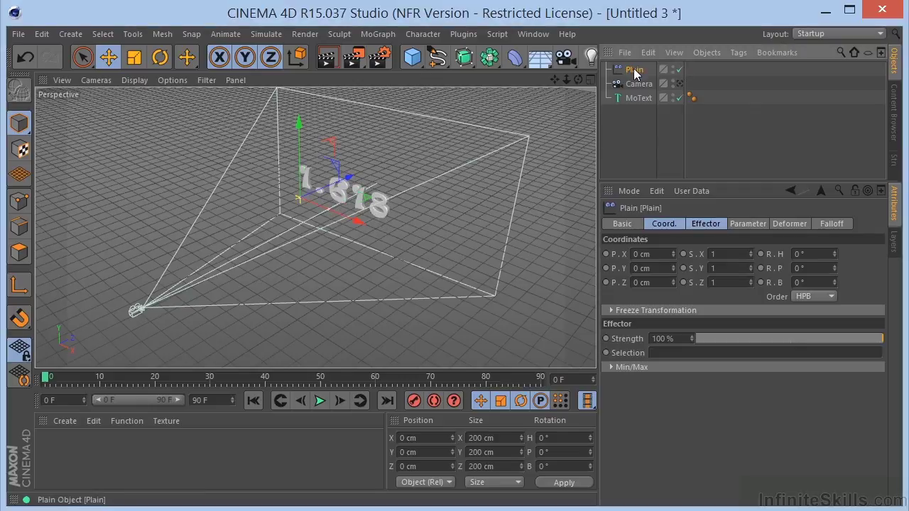
{"action": "left_click", "coordinate": [831, 225]}
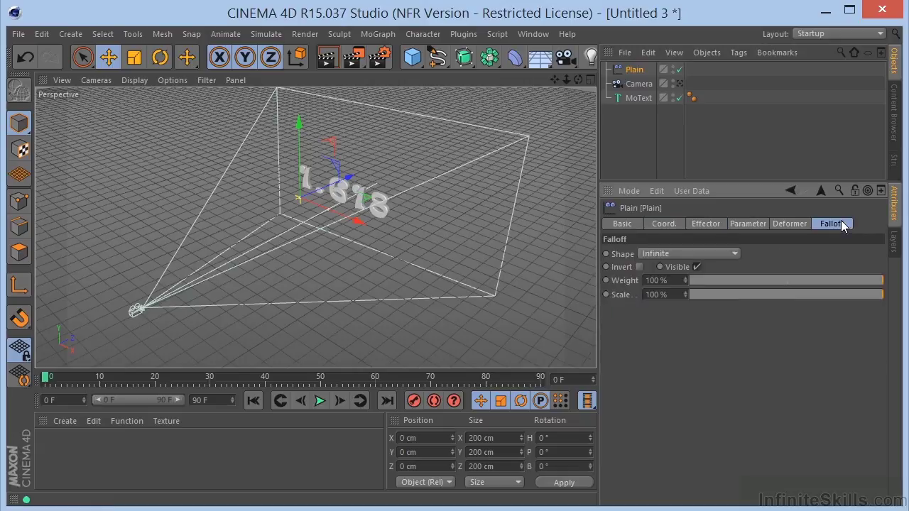
{"action": "left_click", "coordinate": [690, 256]}
{"action": "left_click", "coordinate": [671, 340]}
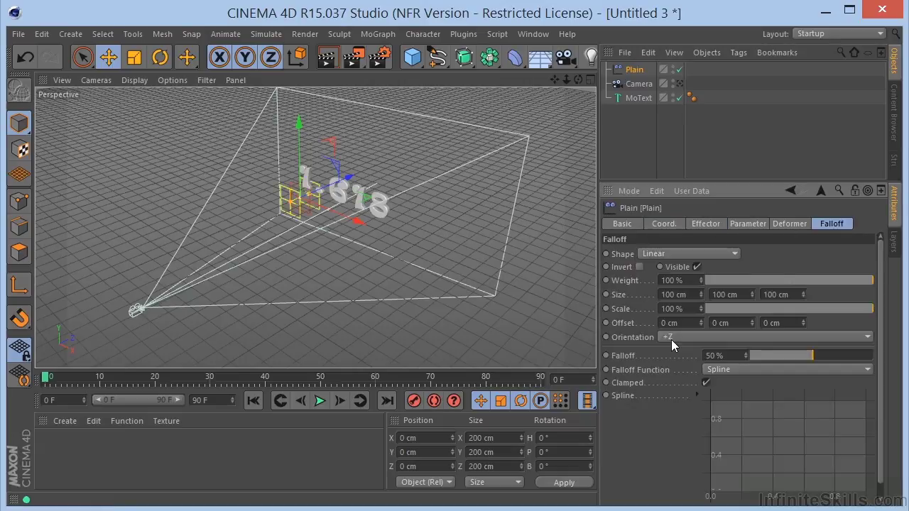
Zero the effector's Y position offset and enable uniform scale at -1
{"action": "left_click", "coordinate": [706, 224]}
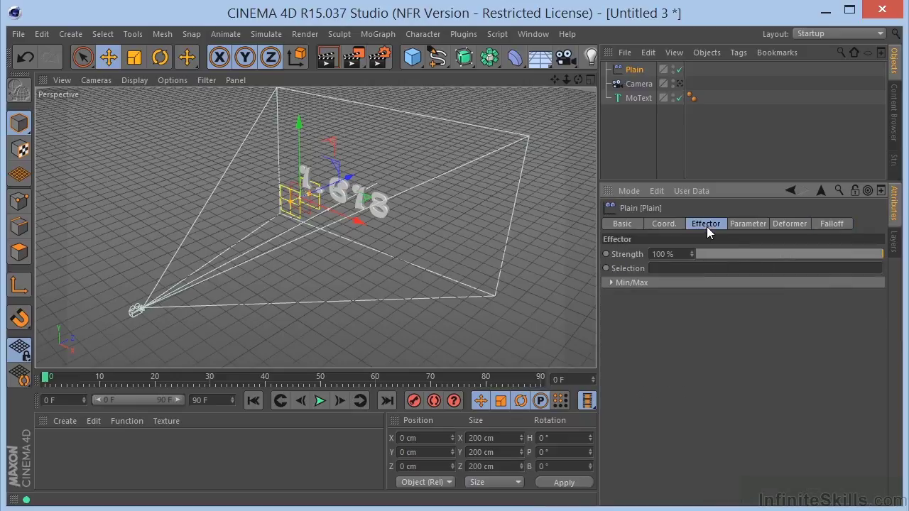
{"action": "left_click", "coordinate": [743, 224]}
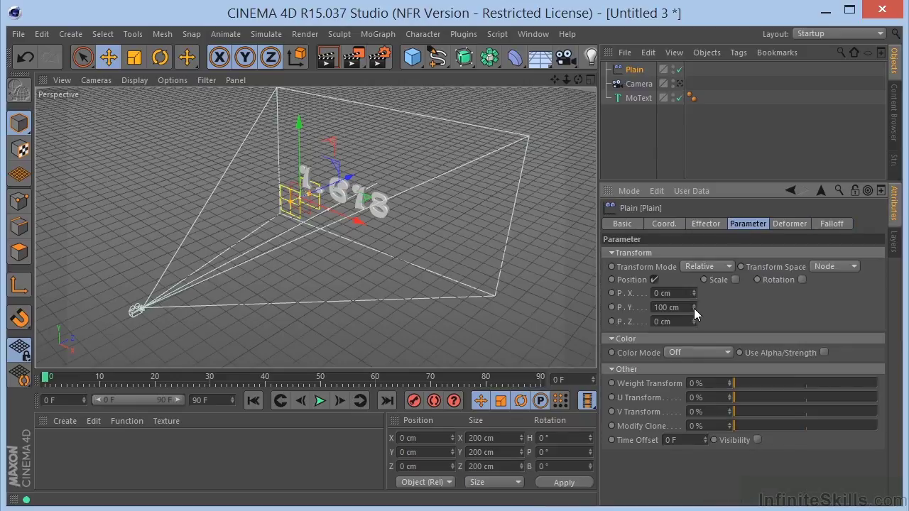
{"action": "left_click_drag", "start_coordinate": [684, 308], "coordinate": [606, 307]}
{"action": "type", "text": "0"}
{"action": "key", "text": "Return"}
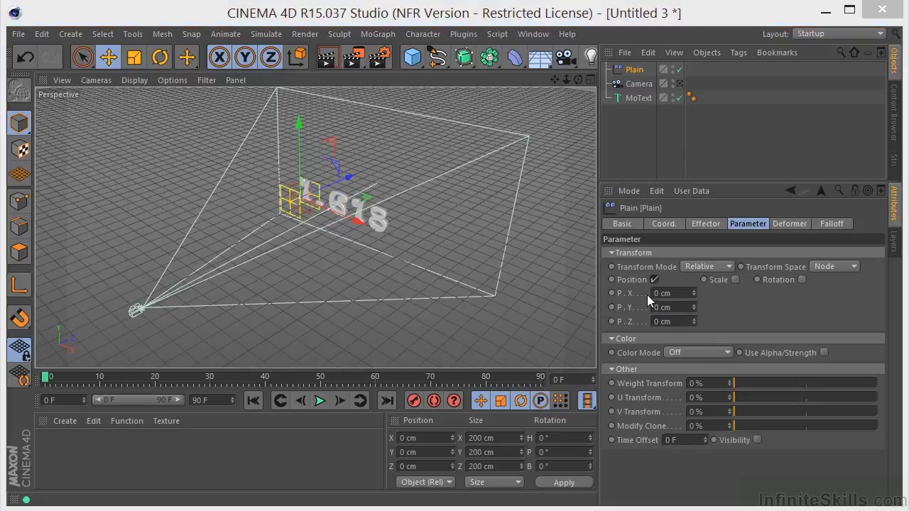
{"action": "left_click", "coordinate": [736, 279]}
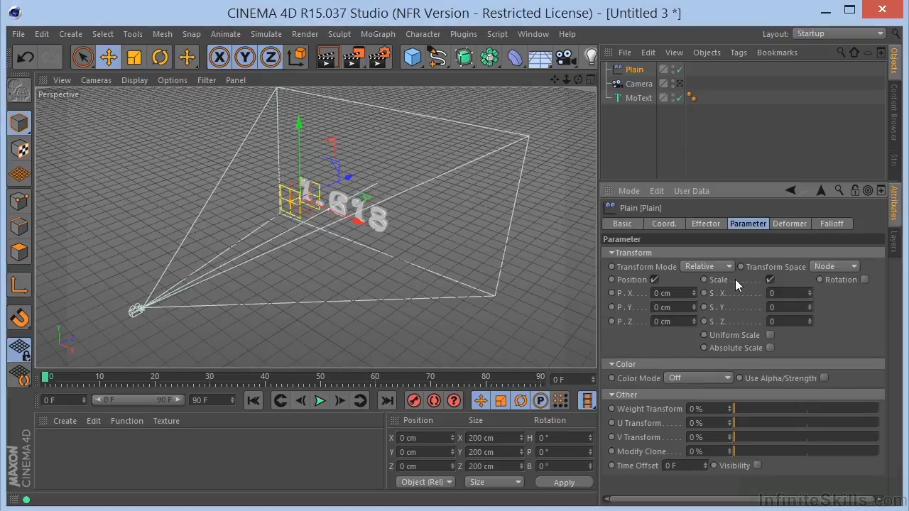
{"action": "left_click", "coordinate": [772, 335]}
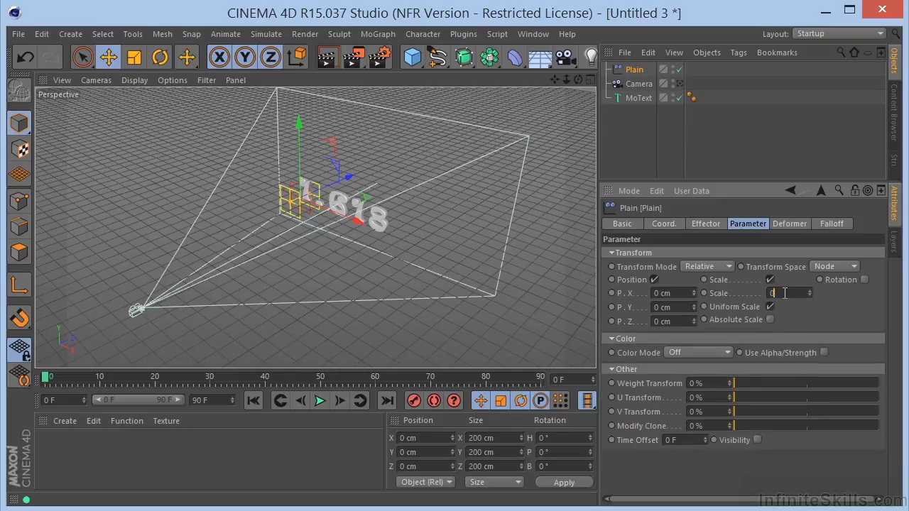
{"action": "type", "text": "-1"}
{"action": "key", "text": "Return"}
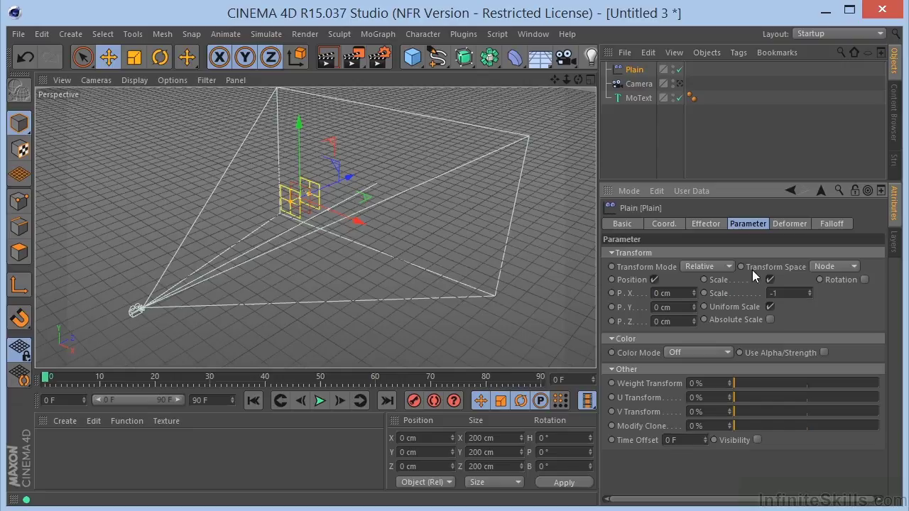
Move the Plain effector to X 194.545 cm and Z -127.099 cm beside the leading 1
{"action": "left_click_drag", "start_coordinate": [355, 177], "coordinate": [339, 236]}
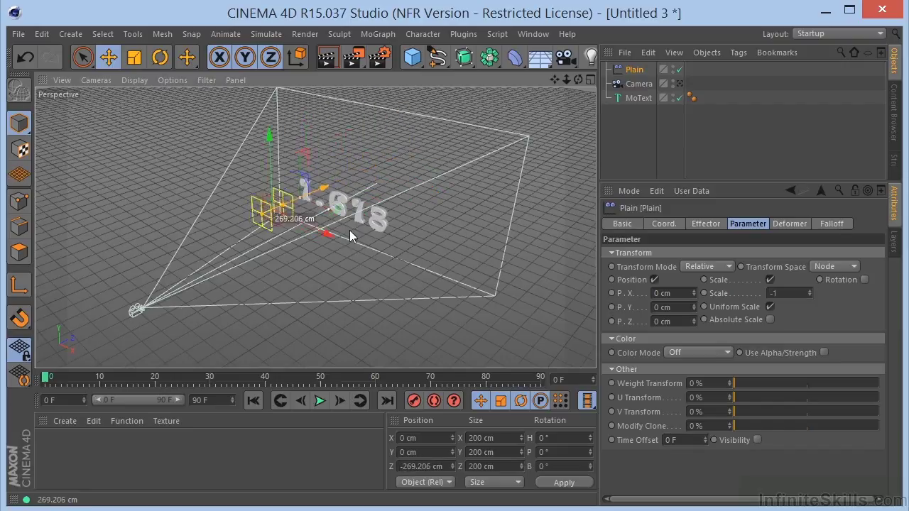
{"action": "mouse_move", "coordinate": [351, 230]}
{"action": "left_mouse_down"}
{"action": "mouse_move", "coordinate": [392, 216]}
{"action": "mouse_move", "coordinate": [354, 239]}
{"action": "left_mouse_up"}
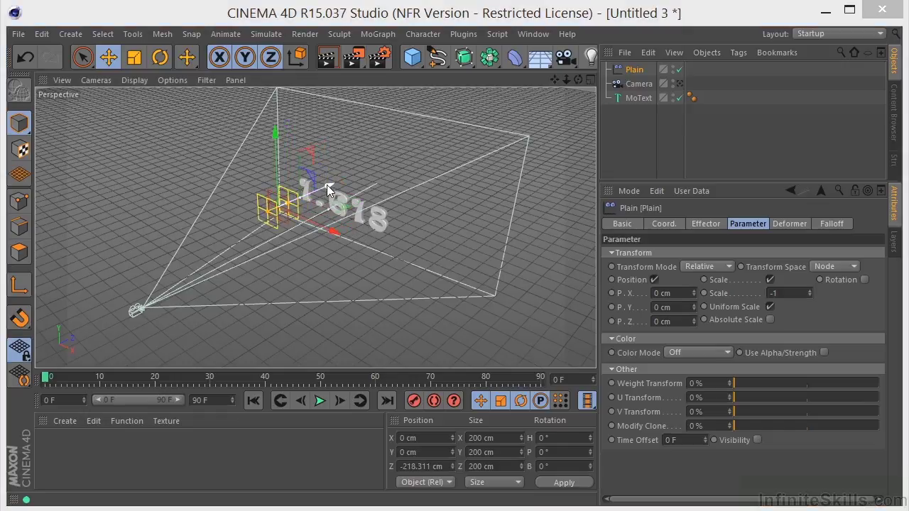
{"action": "left_click_drag", "start_coordinate": [328, 189], "coordinate": [348, 218]}
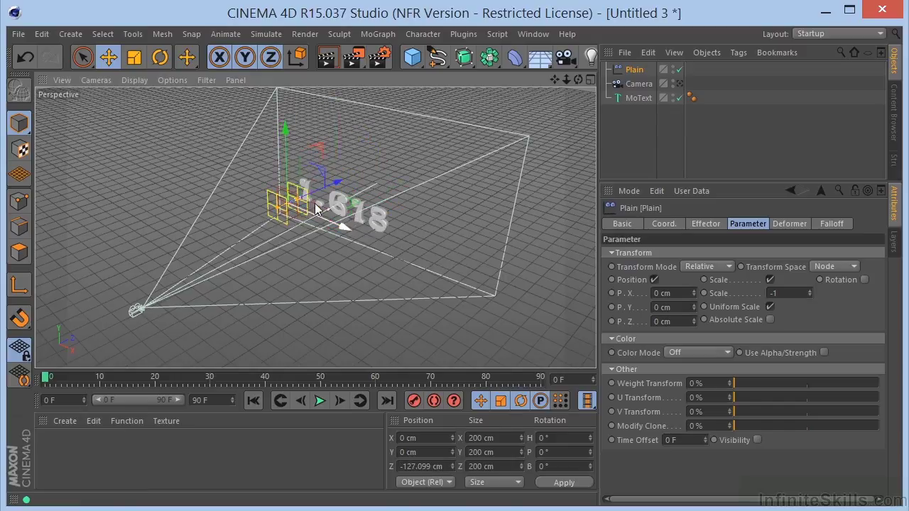
{"action": "left_click_drag", "start_coordinate": [554, 78], "coordinate": [558, 80]}
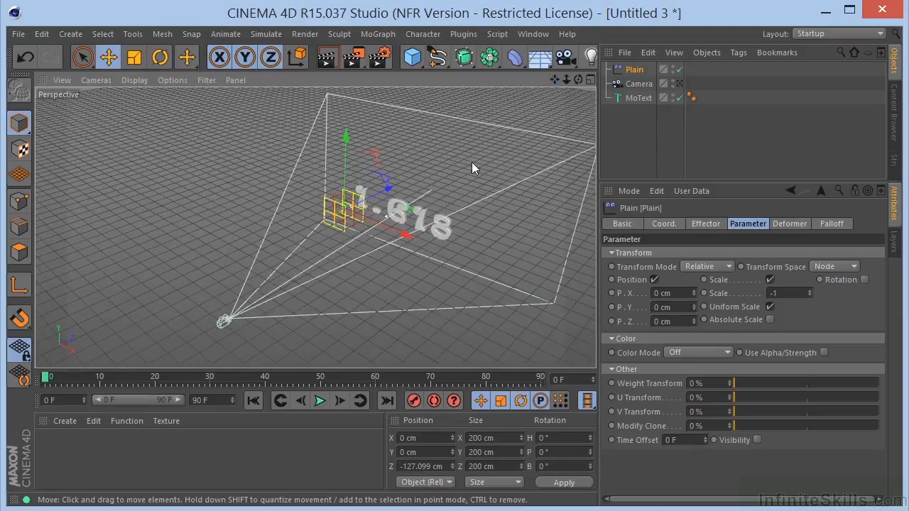
{"action": "left_click_drag", "start_coordinate": [399, 230], "coordinate": [420, 248]}
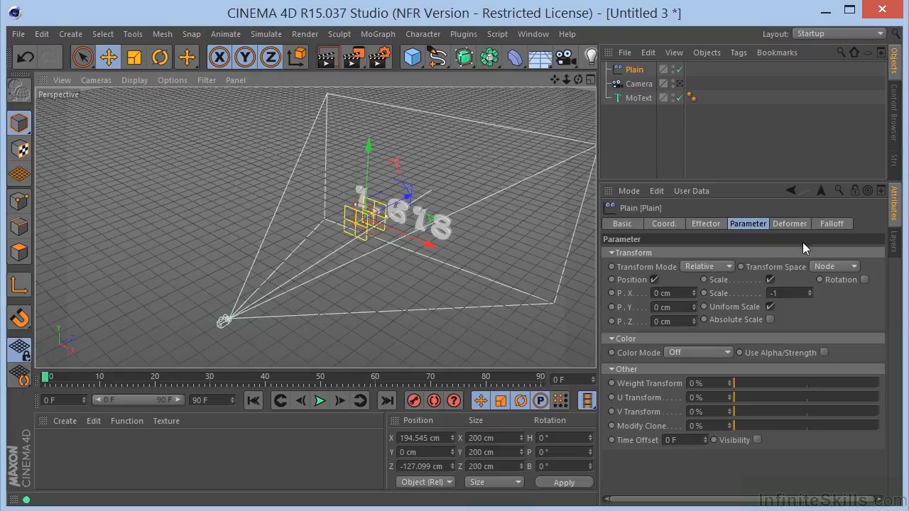
Size the Plain effector's falloff box to 116×145×316 cm and move it back along Z
{"action": "left_click", "coordinate": [818, 224]}
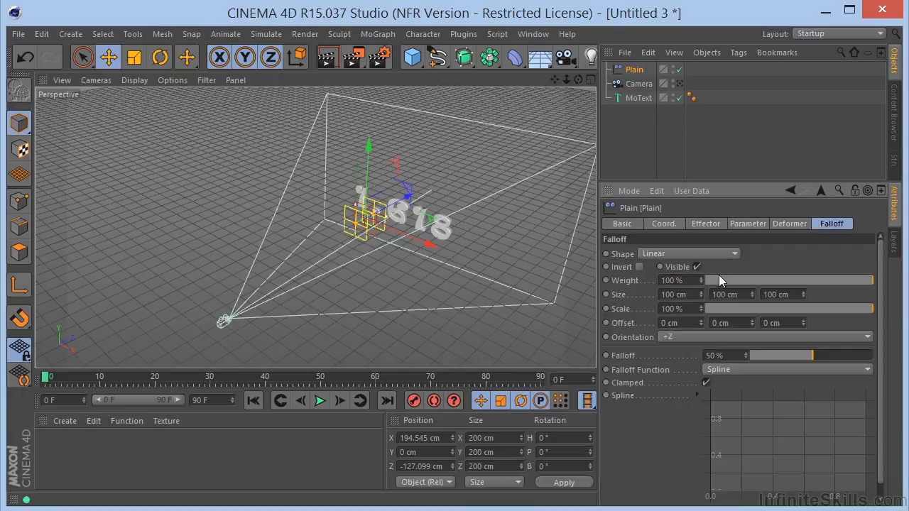
{"action": "left_click_drag", "start_coordinate": [701, 296], "coordinate": [706, 273]}
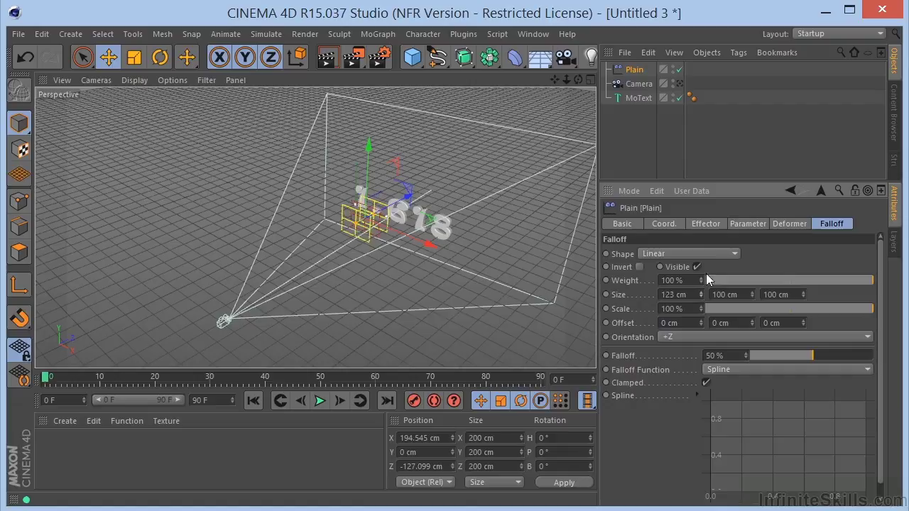
{"action": "left_click_drag", "start_coordinate": [753, 291], "coordinate": [760, 259]}
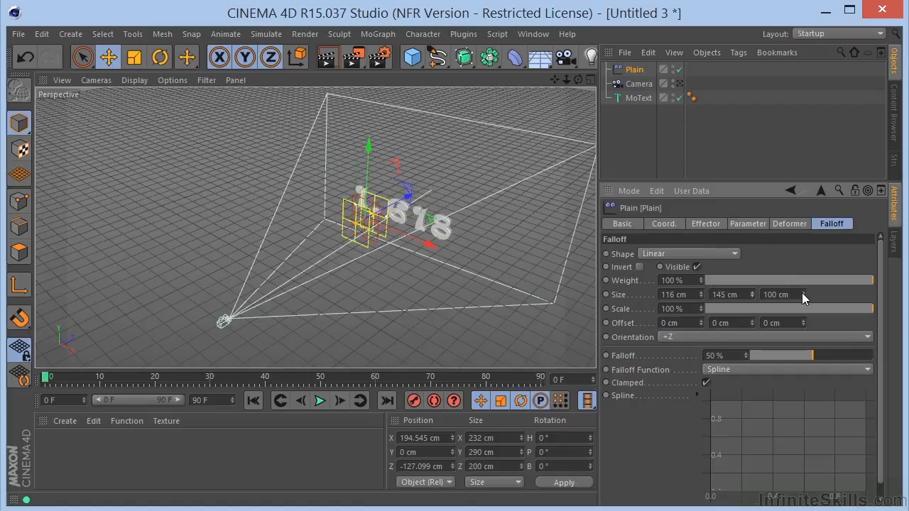
{"action": "left_click_drag", "start_coordinate": [802, 294], "coordinate": [883, 27]}
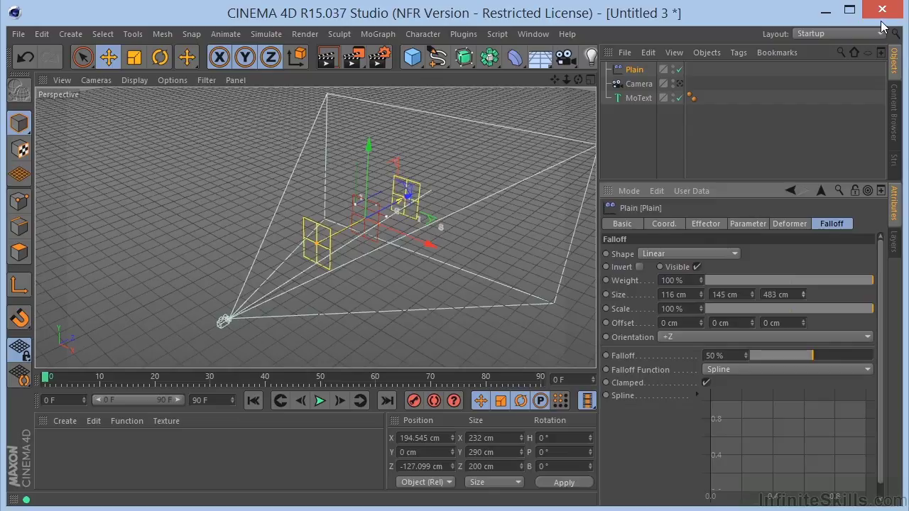
{"action": "left_click_drag", "start_coordinate": [407, 198], "coordinate": [380, 252]}
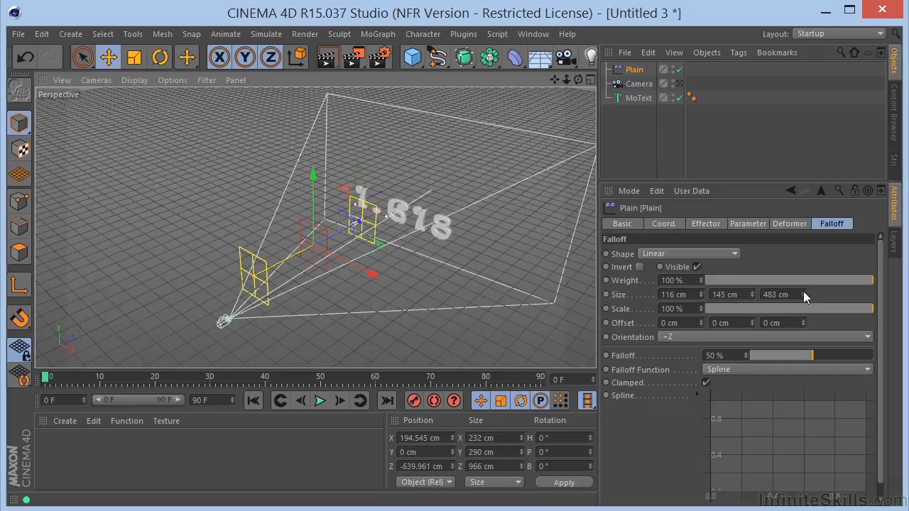
{"action": "left_click_drag", "start_coordinate": [804, 292], "coordinate": [781, 412]}
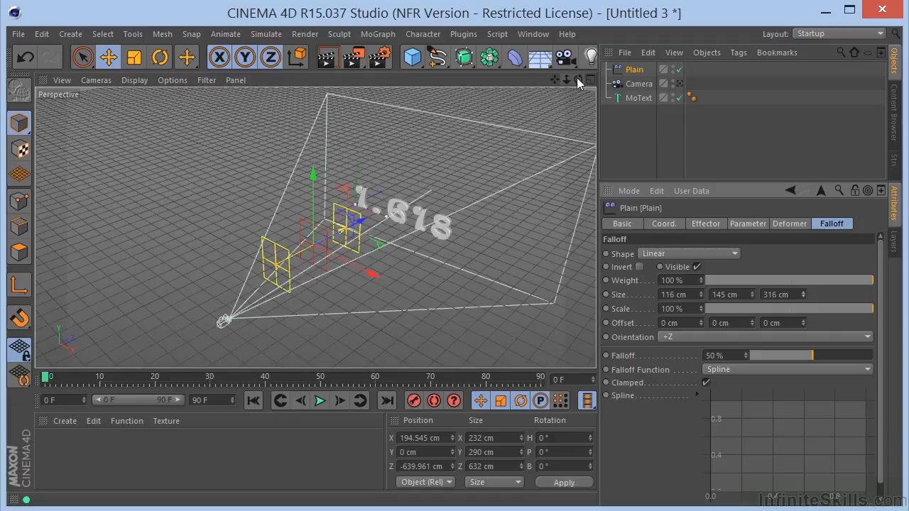
Move the Plain effector right to X 460.433 cm, checking its placement in four views
{"action": "left_click_drag", "start_coordinate": [578, 79], "coordinate": [625, 145]}
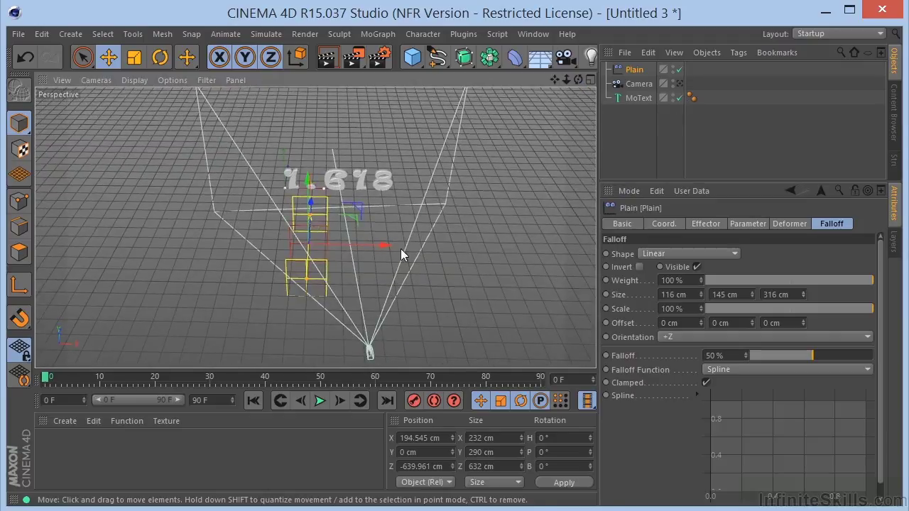
{"action": "left_click_drag", "start_coordinate": [383, 243], "coordinate": [424, 248]}
{"action": "middle_click", "coordinate": [405, 217]}
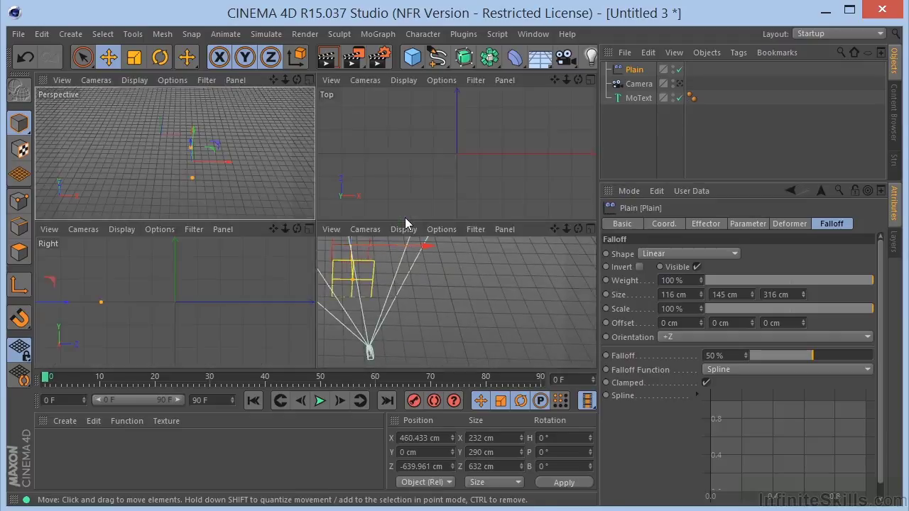
{"action": "scroll", "coordinate": [492, 130], "scroll_direction": "down", "scroll_amount": 2}
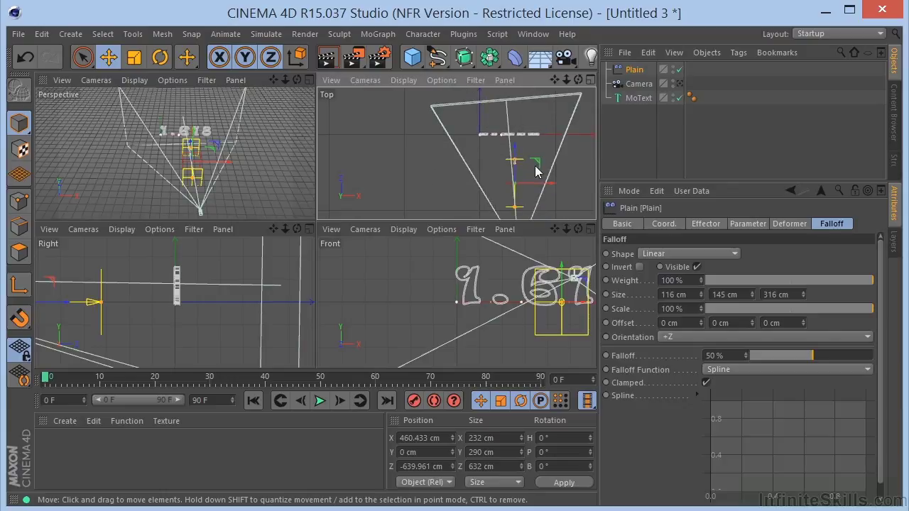
{"action": "middle_click", "coordinate": [221, 143]}
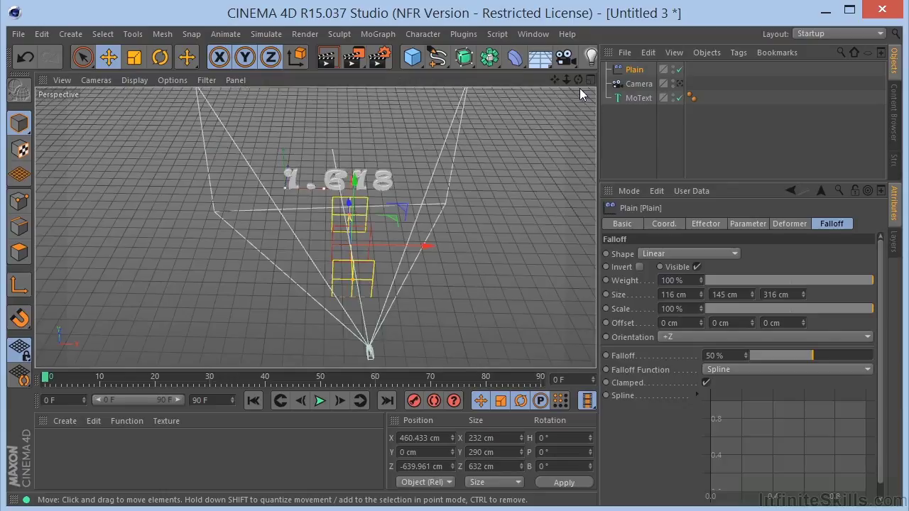
Raise the falloff to 100% and invert it so the text is hidden
{"action": "left_click_drag", "start_coordinate": [579, 81], "coordinate": [475, 86]}
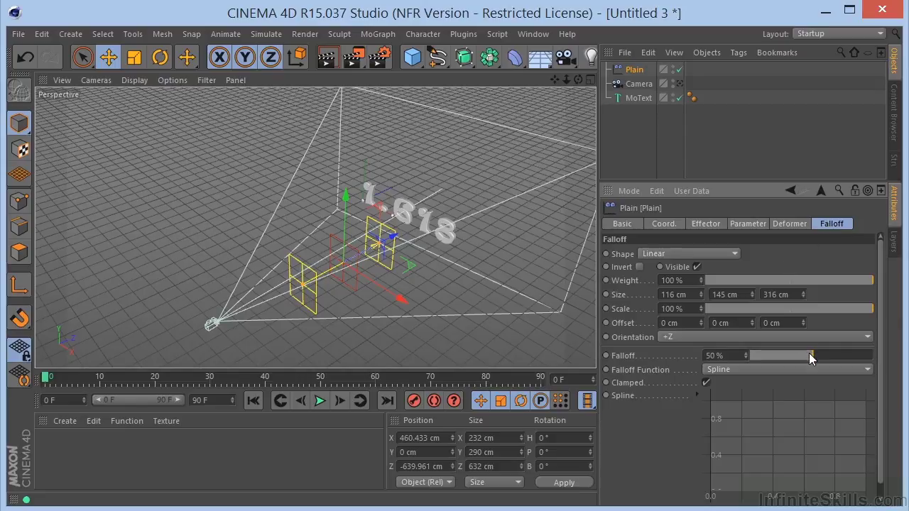
{"action": "left_click_drag", "start_coordinate": [809, 353], "coordinate": [894, 345]}
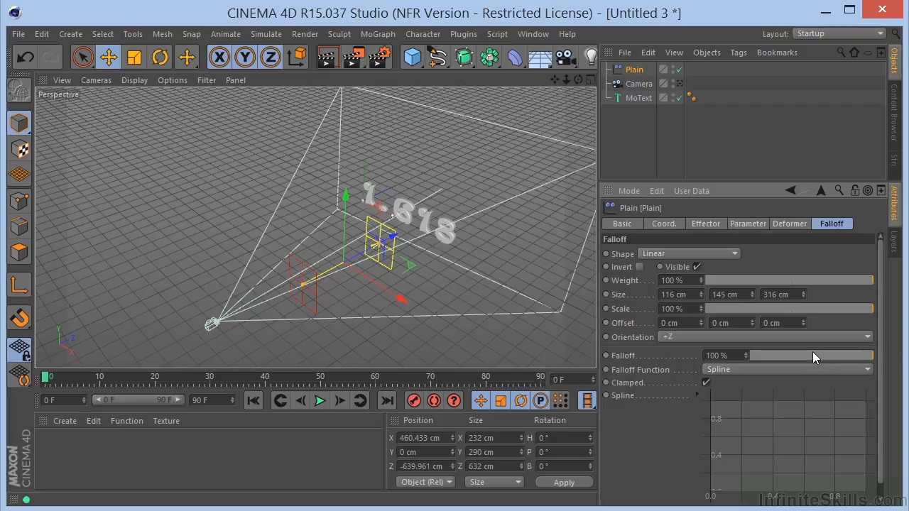
{"action": "left_click", "coordinate": [639, 267]}
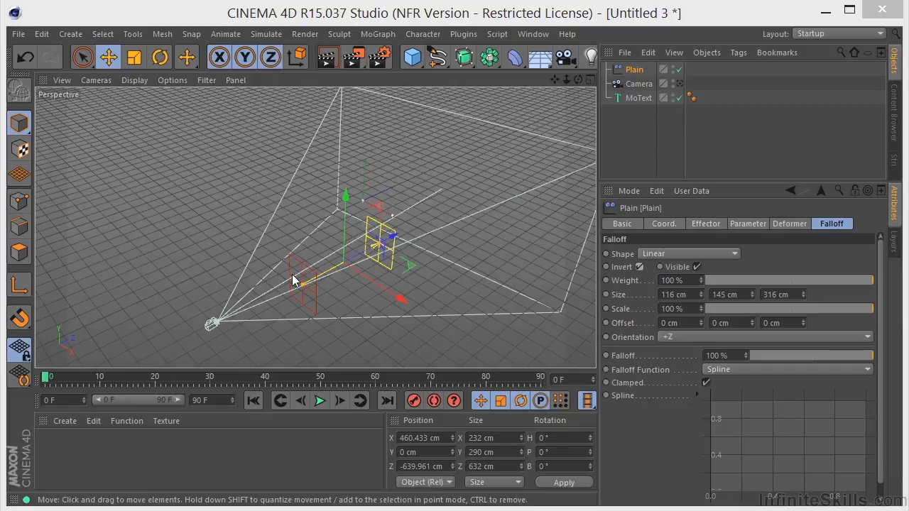
Switch off the Plain effector, view through the scene camera in four views, and select MoText
{"action": "left_click", "coordinate": [680, 70]}
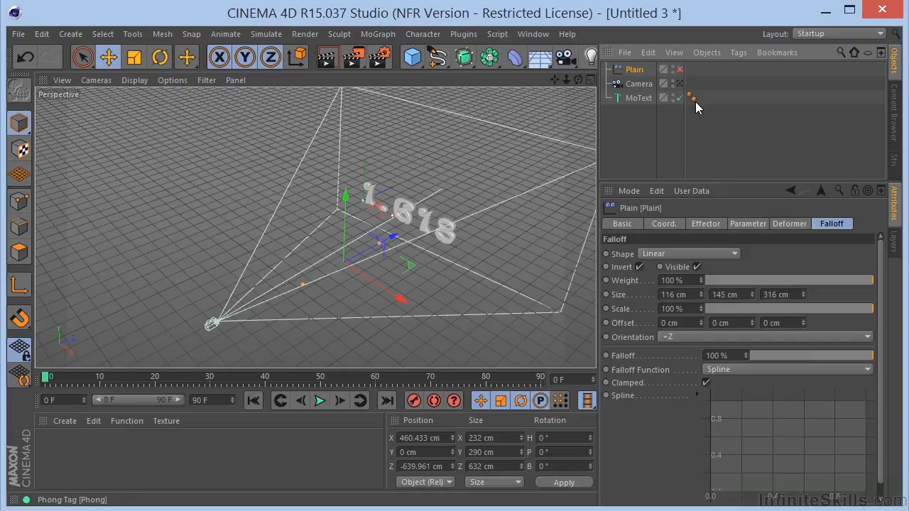
{"action": "left_click", "coordinate": [680, 84]}
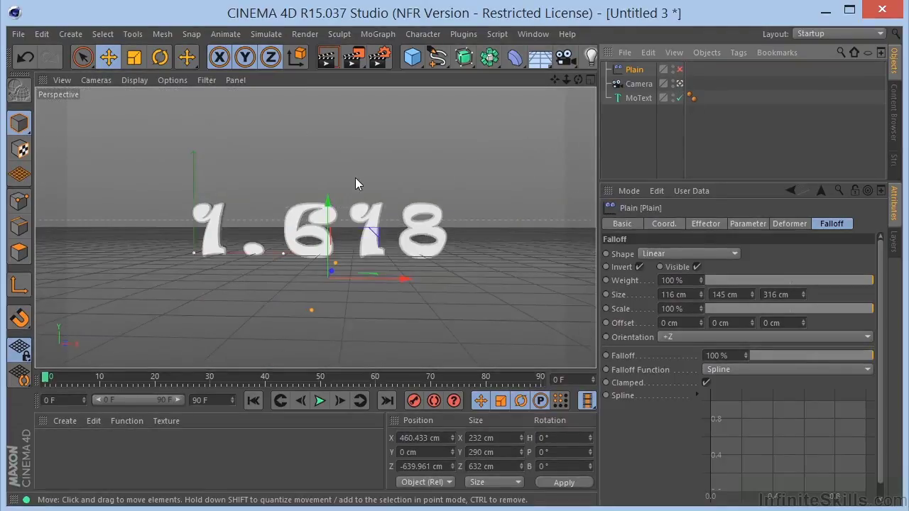
{"action": "middle_click", "coordinate": [355, 181]}
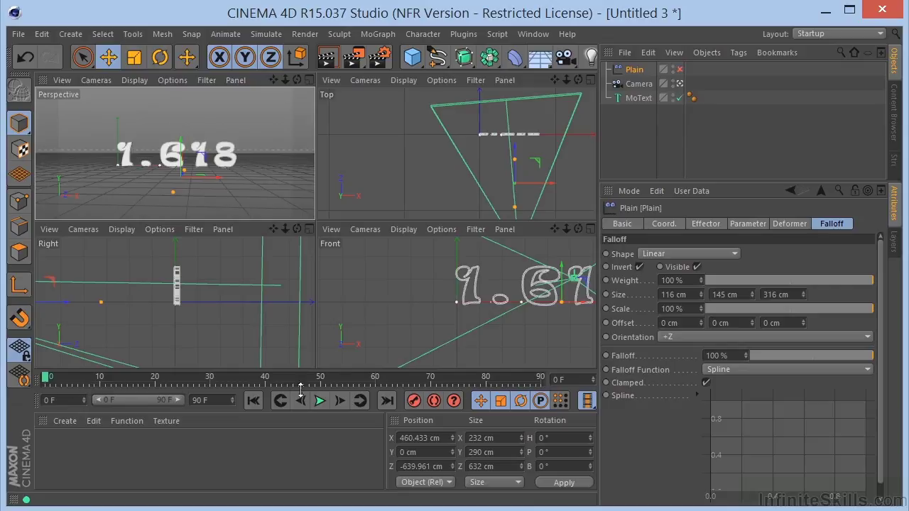
{"action": "left_click", "coordinate": [629, 99]}
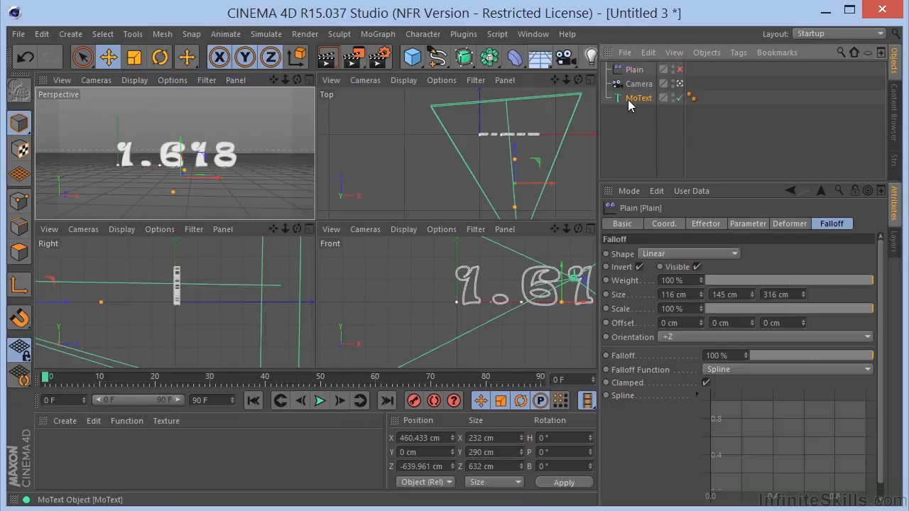
At frame 50, move the MoText to X 81.685, Z -796.428 cm and keyframe its position
{"action": "left_click", "coordinate": [655, 223]}
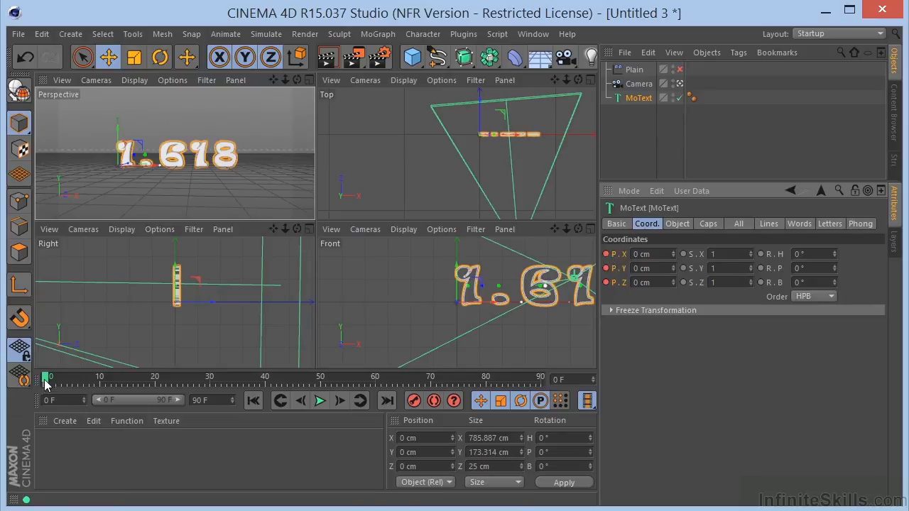
{"action": "left_click_drag", "start_coordinate": [45, 383], "coordinate": [321, 385]}
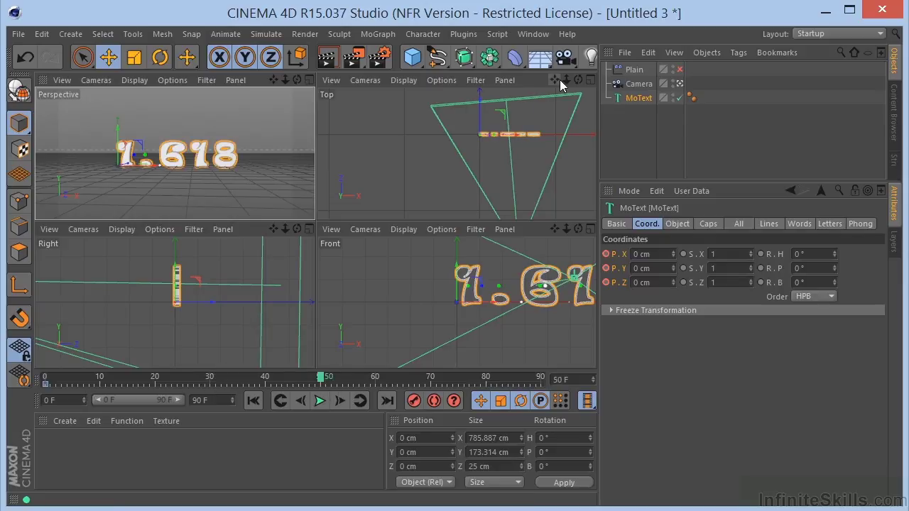
{"action": "left_click_drag", "start_coordinate": [554, 76], "coordinate": [464, 131]}
{"action": "scroll", "coordinate": [464, 133], "scroll_direction": "down", "scroll_amount": 2}
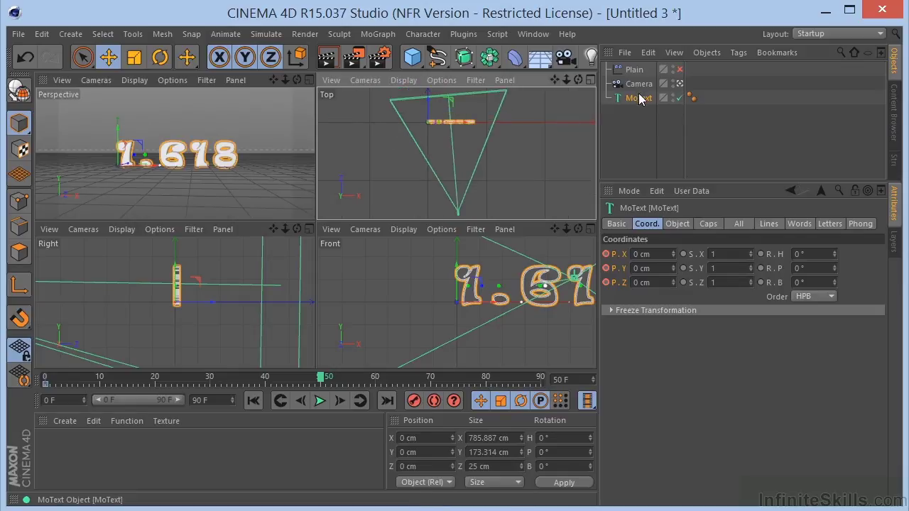
{"action": "scroll", "coordinate": [426, 187], "scroll_direction": "down", "scroll_amount": 2}
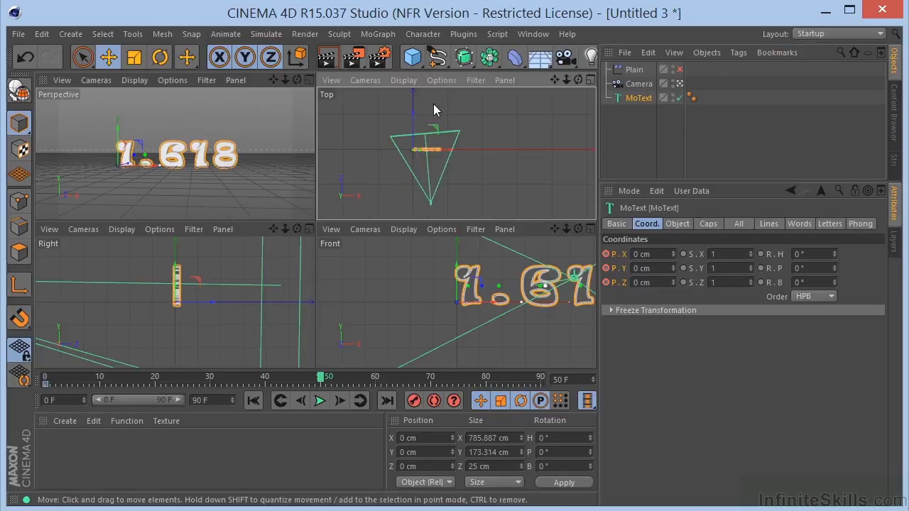
{"action": "left_click_drag", "start_coordinate": [412, 92], "coordinate": [416, 121]}
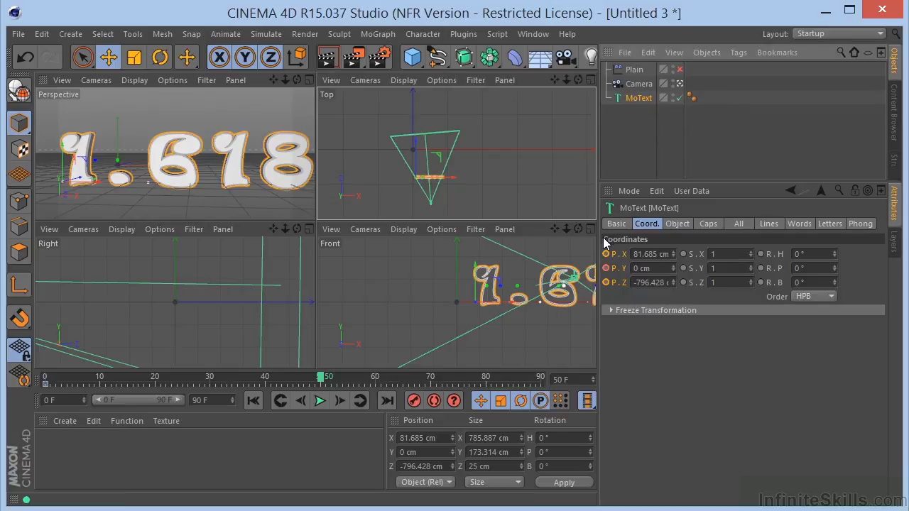
{"action": "left_click", "coordinate": [608, 255]}
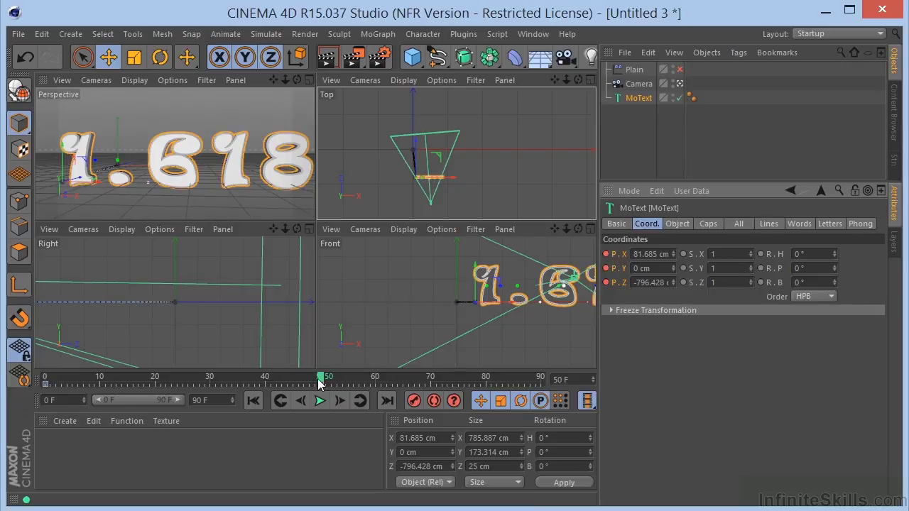
Scrub back and play the animation to preview the text travelling from frame 0
{"action": "left_click_drag", "start_coordinate": [321, 380], "coordinate": [30, 385]}
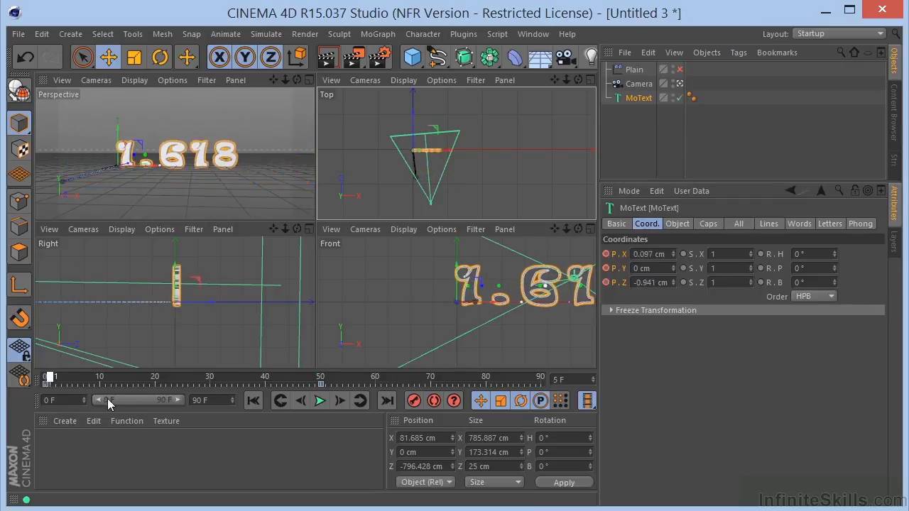
{"action": "left_click", "coordinate": [320, 401]}
{"action": "left_click", "coordinate": [253, 401]}
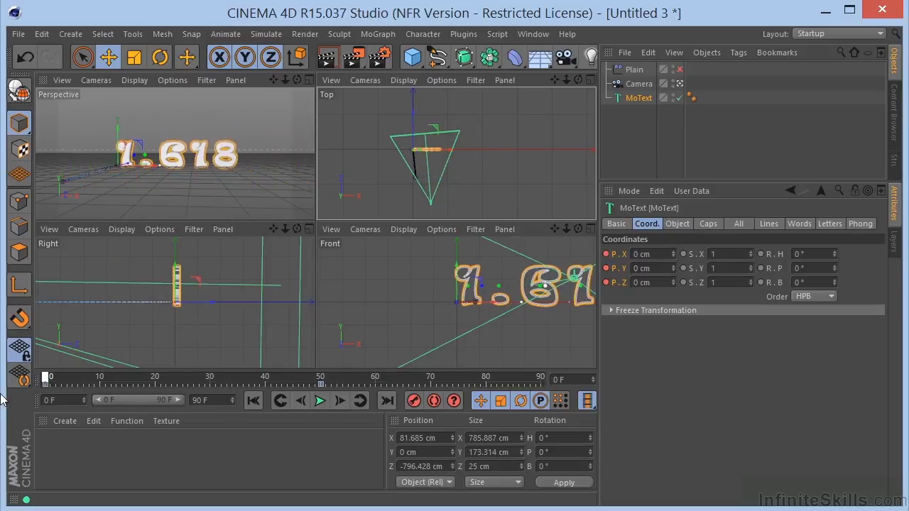
Re-enable the Plain effector and scrub the timeline in an enlarged Perspective view
{"action": "left_click", "coordinate": [680, 70]}
{"action": "left_click_drag", "start_coordinate": [46, 380], "coordinate": [336, 414]}
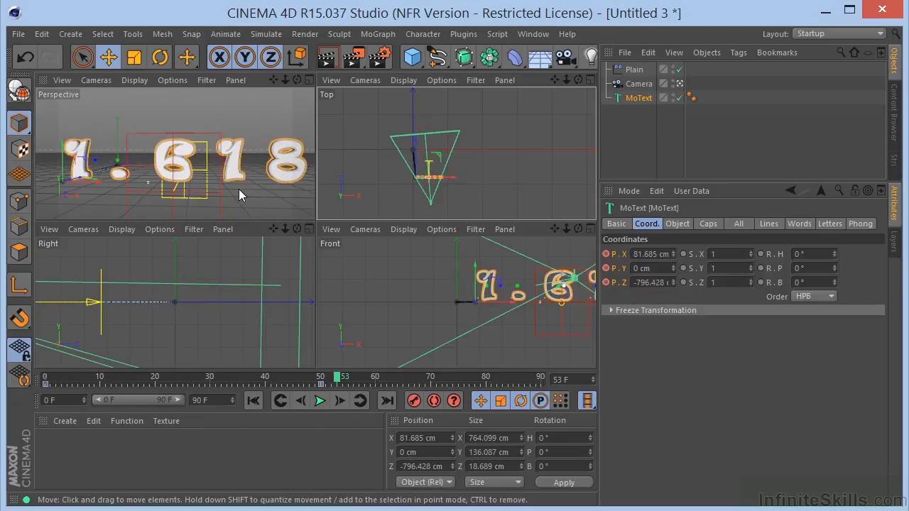
{"action": "middle_click", "coordinate": [225, 149]}
{"action": "left_click_drag", "start_coordinate": [336, 381], "coordinate": [397, 412]}
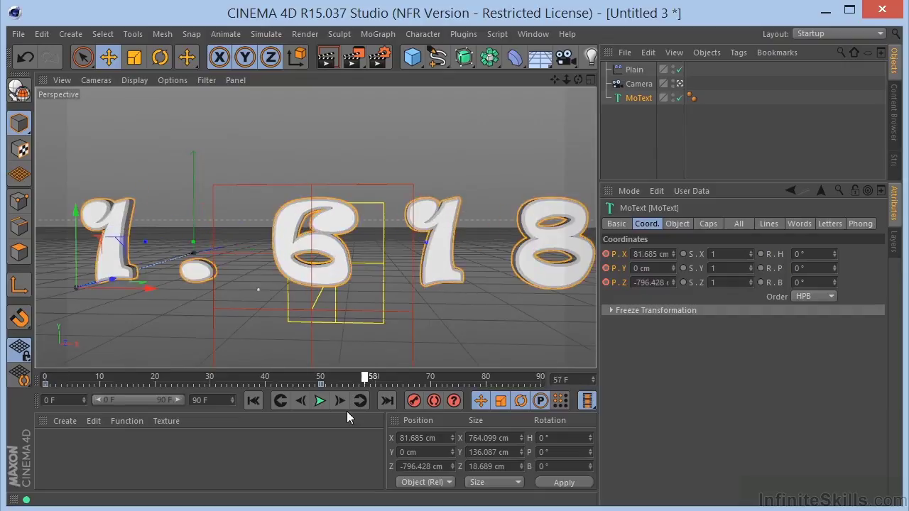
{"action": "left_click_drag", "start_coordinate": [110, 377], "coordinate": [10, 372]}
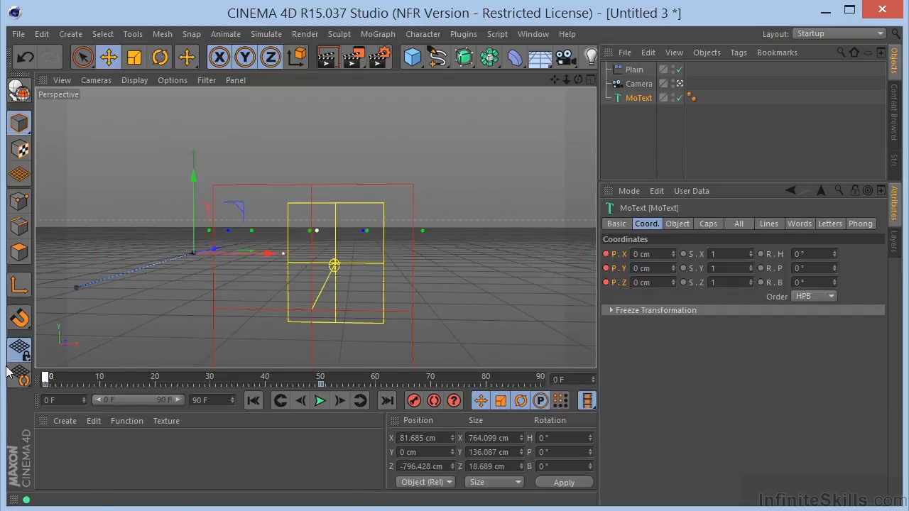
Leave the camera view, then scrub and play to watch 1.618 reappear near frame 50
{"action": "left_click", "coordinate": [680, 84]}
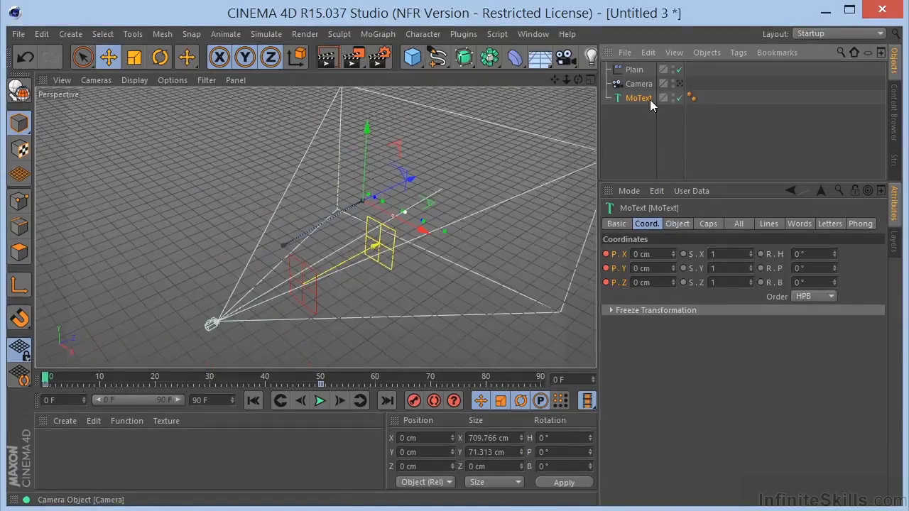
{"action": "left_click_drag", "start_coordinate": [46, 383], "coordinate": [430, 414]}
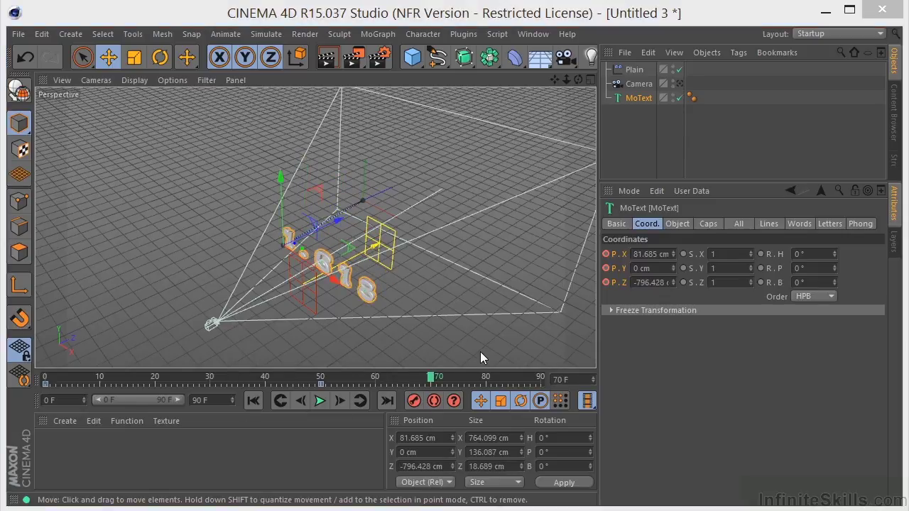
{"action": "left_click", "coordinate": [321, 401]}
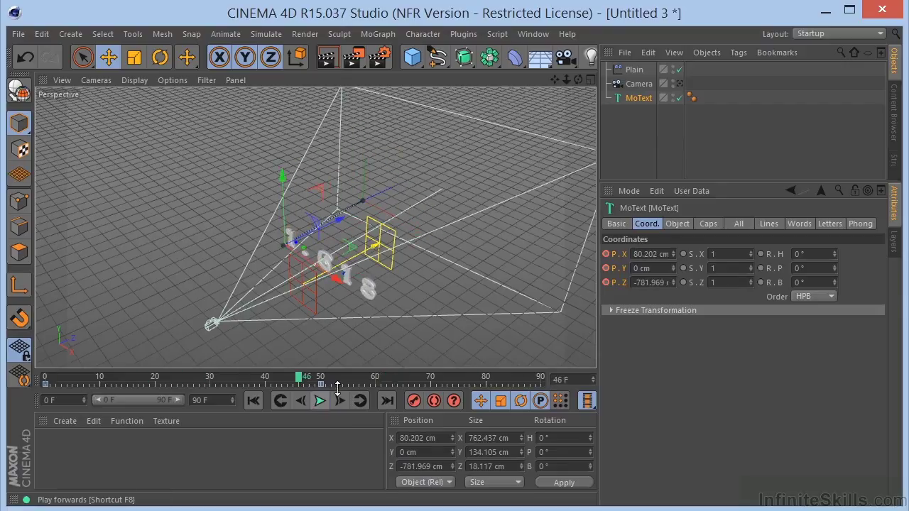
{"action": "key", "text": "F8"}
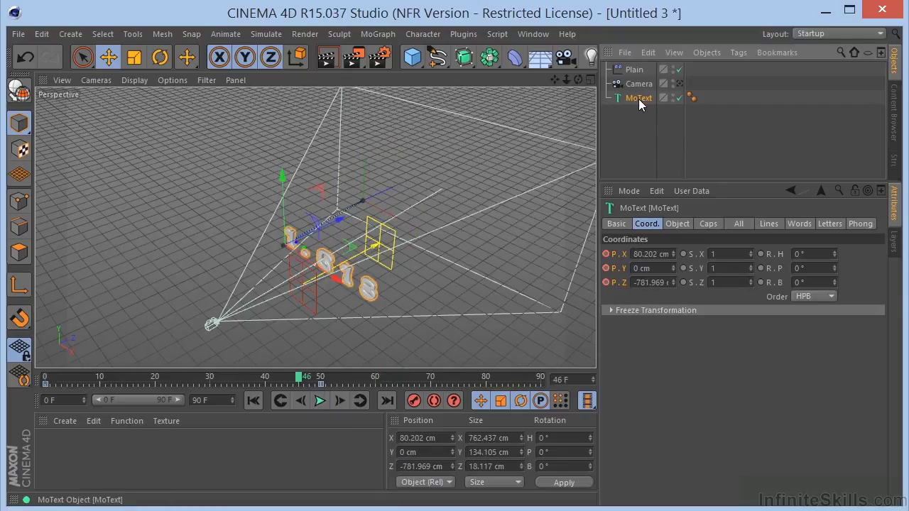
Add a Delay effector in Spring mode with 89% strength
{"action": "left_click", "coordinate": [378, 34]}
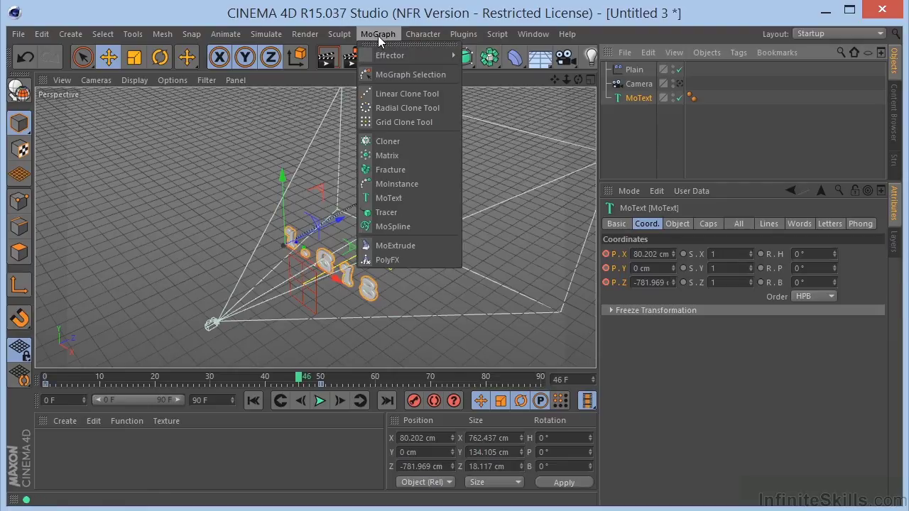
{"action": "mouse_move", "coordinate": [398, 63]}
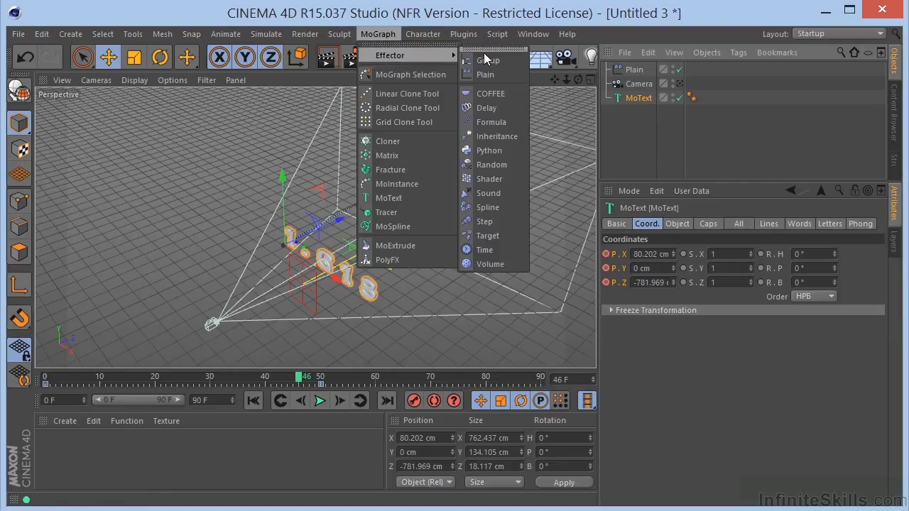
{"action": "left_click", "coordinate": [486, 107]}
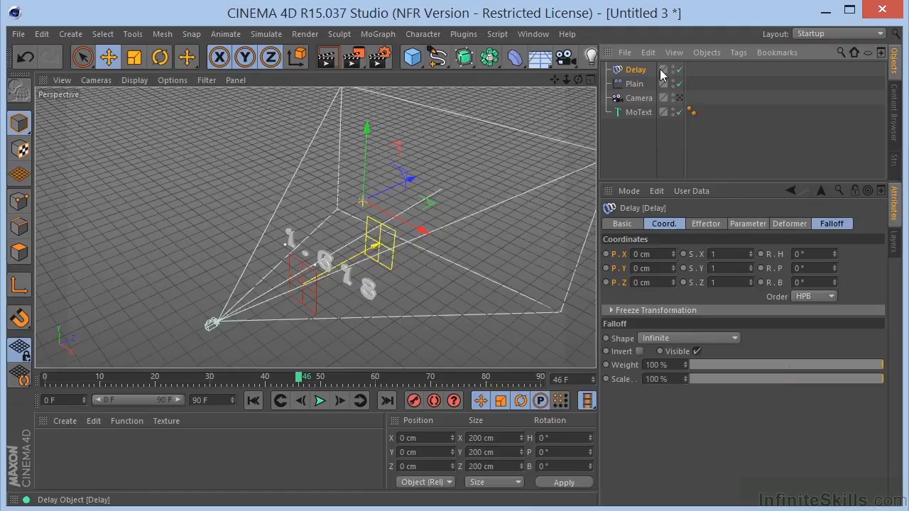
{"action": "left_click", "coordinate": [749, 224]}
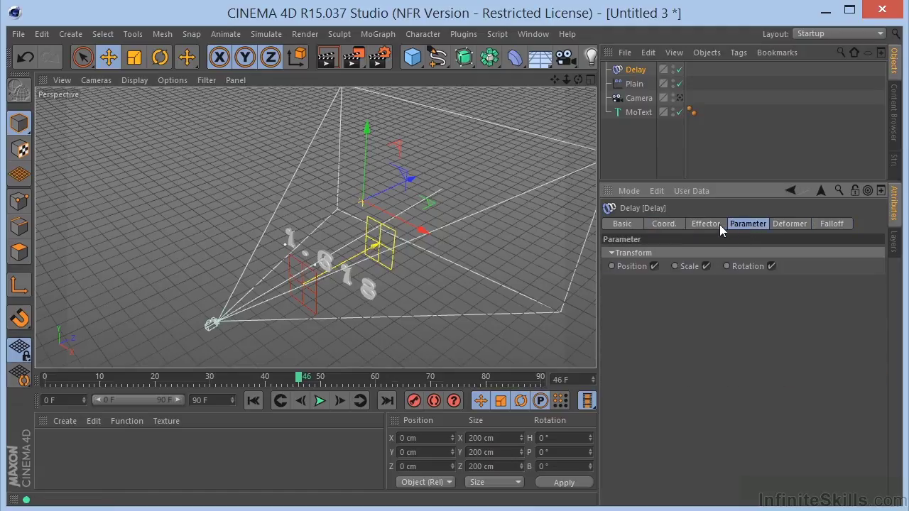
{"action": "left_click", "coordinate": [719, 224]}
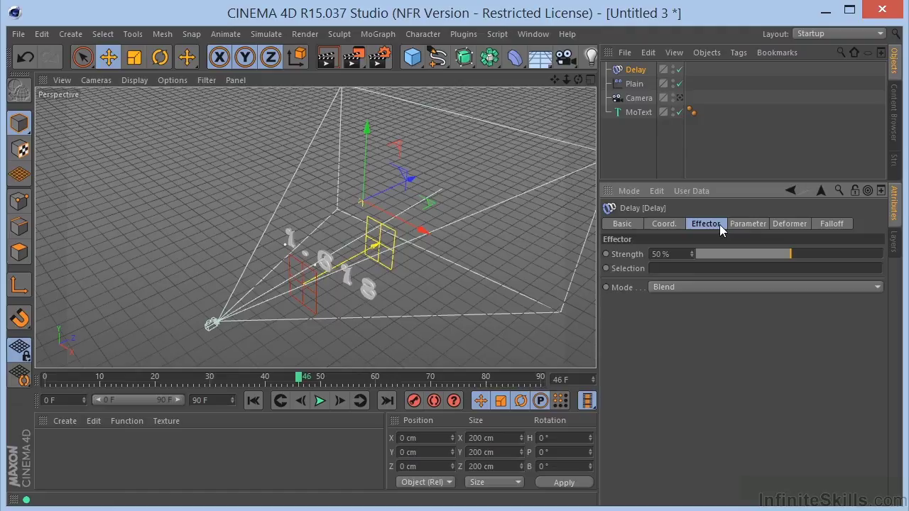
{"action": "left_click", "coordinate": [673, 288]}
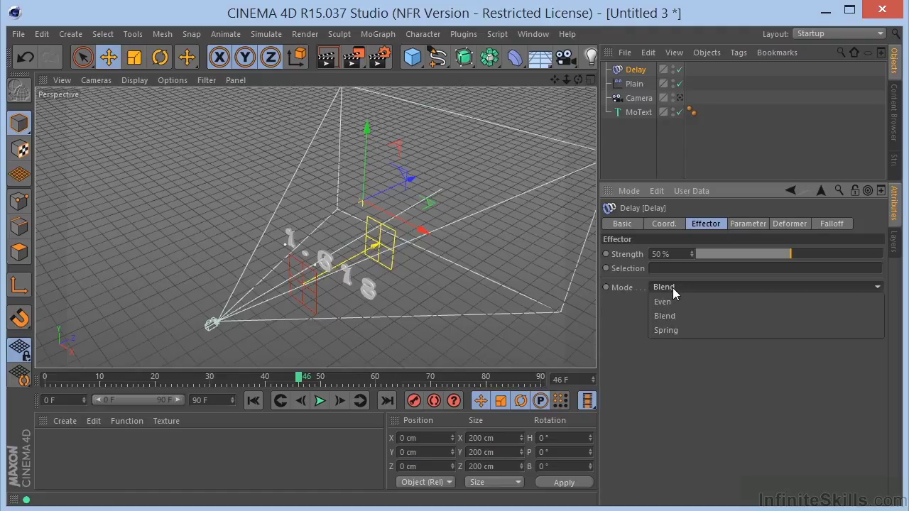
{"action": "left_click", "coordinate": [672, 330]}
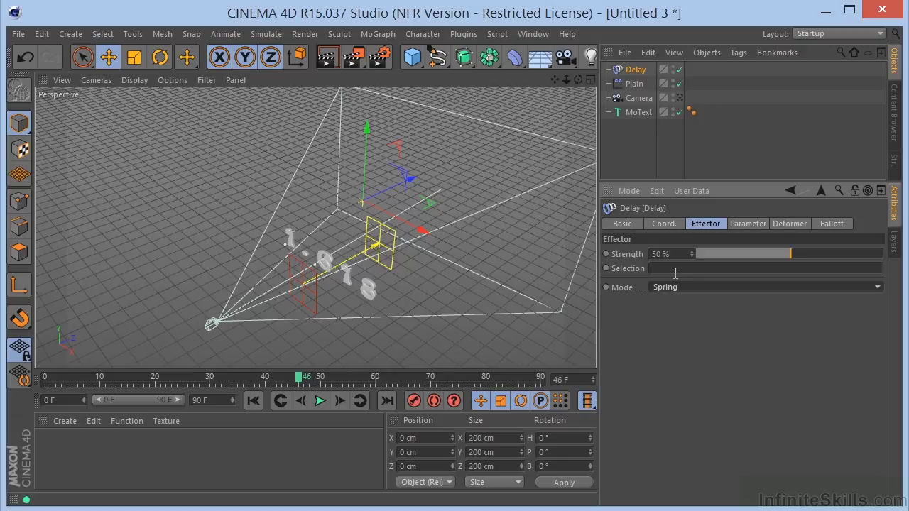
{"action": "left_click_drag", "start_coordinate": [787, 253], "coordinate": [864, 251]}
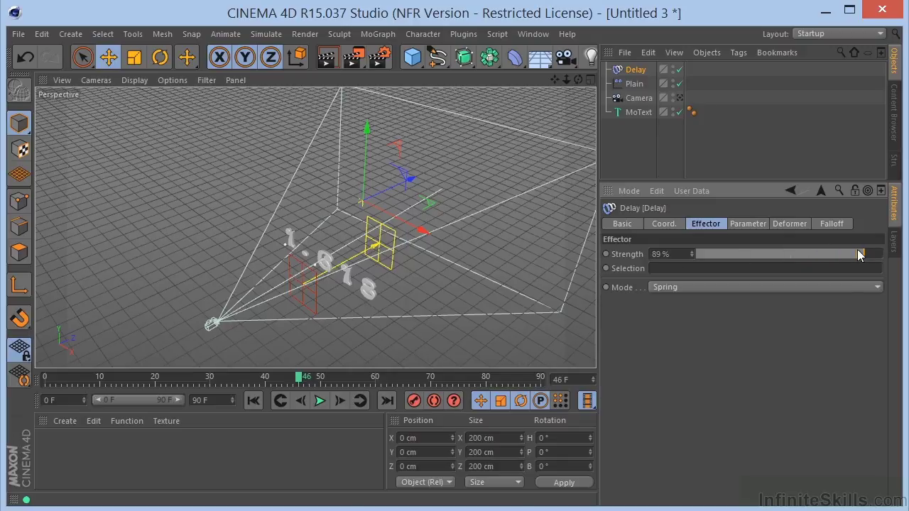
Play the animation from frame 0 and view the springy text through the scene camera
{"action": "left_click", "coordinate": [254, 402]}
{"action": "left_click", "coordinate": [320, 400]}
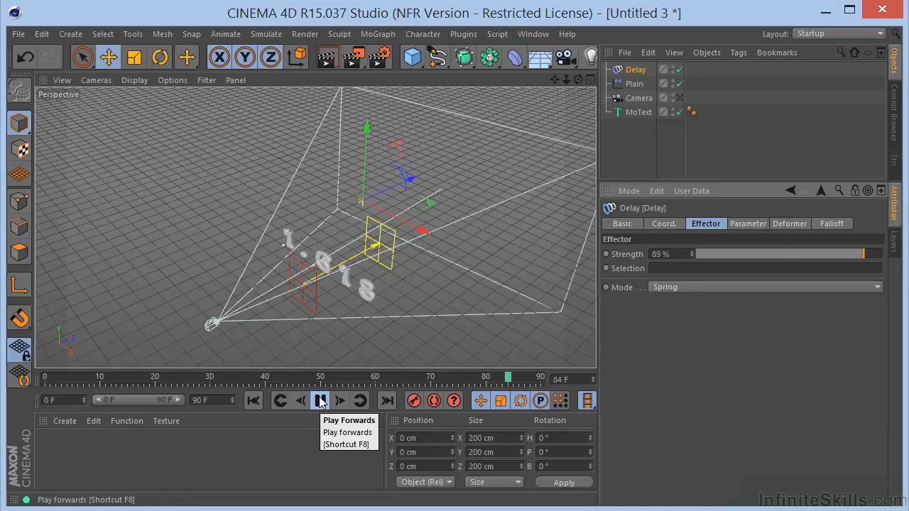
{"action": "left_click", "coordinate": [679, 98]}
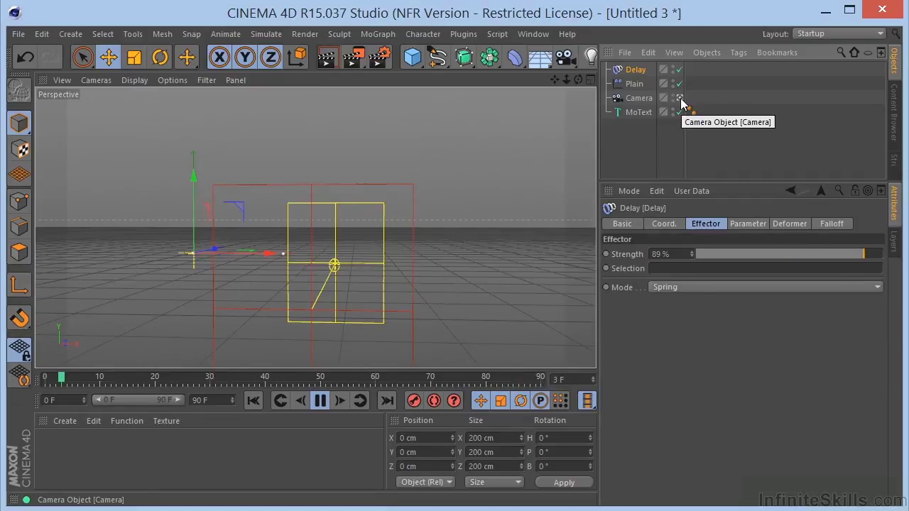